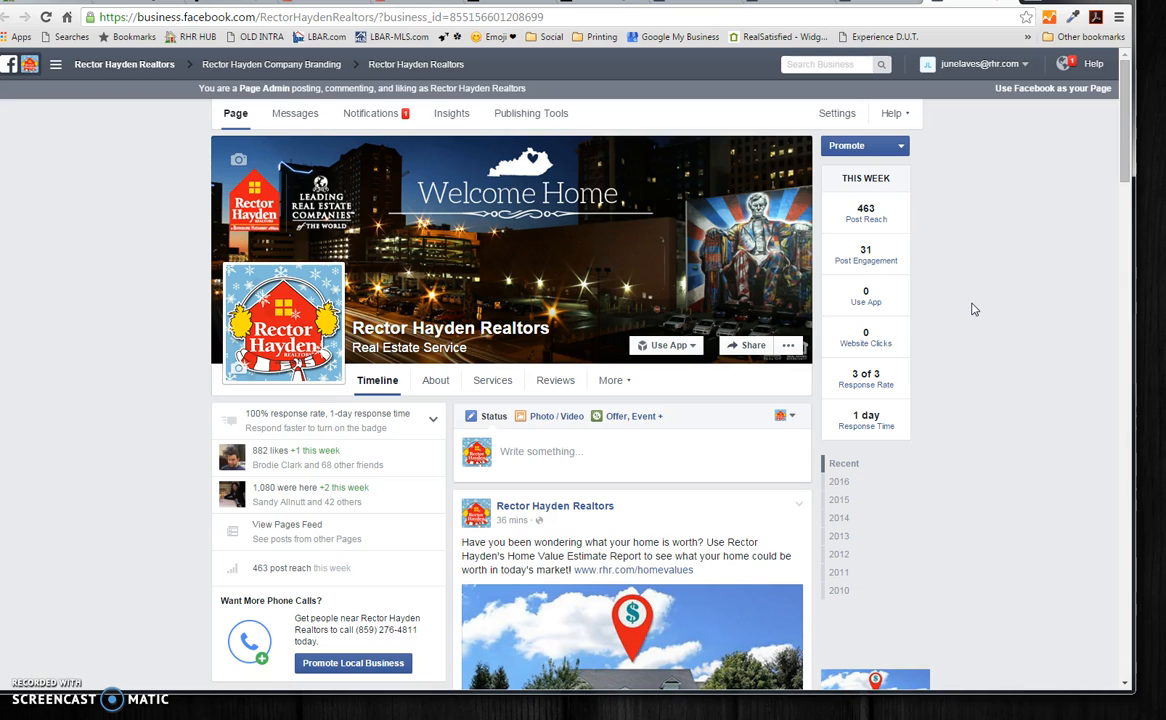
# Open the boost settings for the home value estimate post on the page's timeline.
pyautogui.scroll(-1, 975, 310)
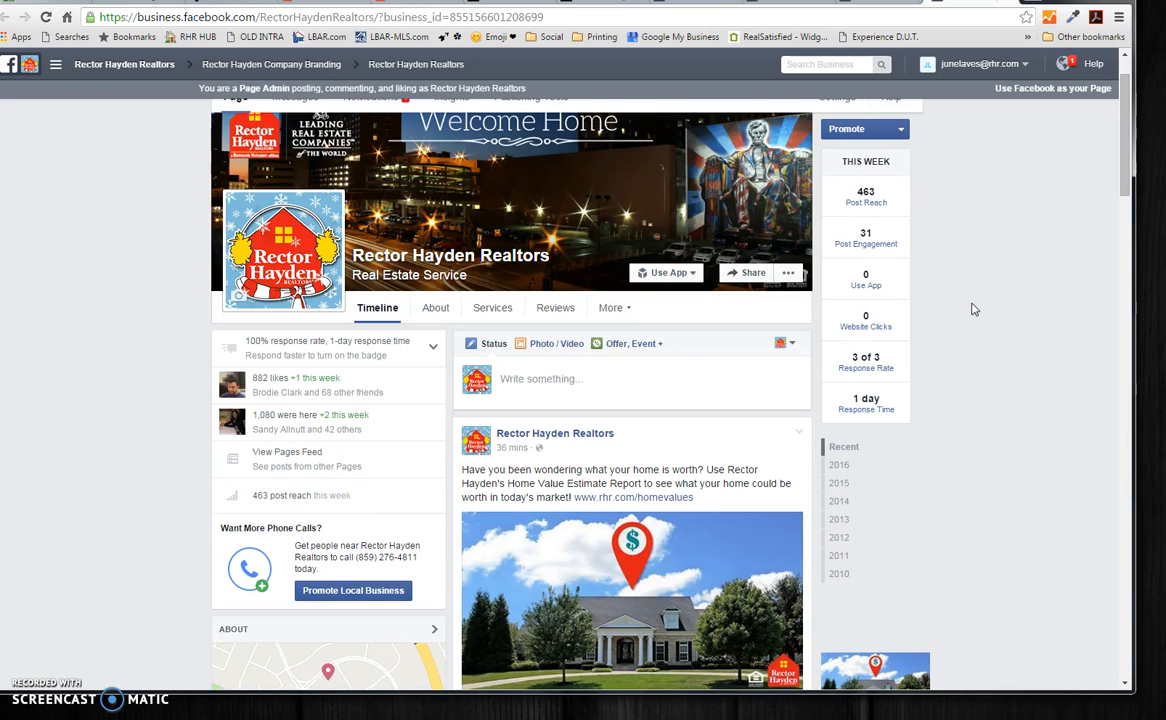
pyautogui.scroll(-1, 975, 310)
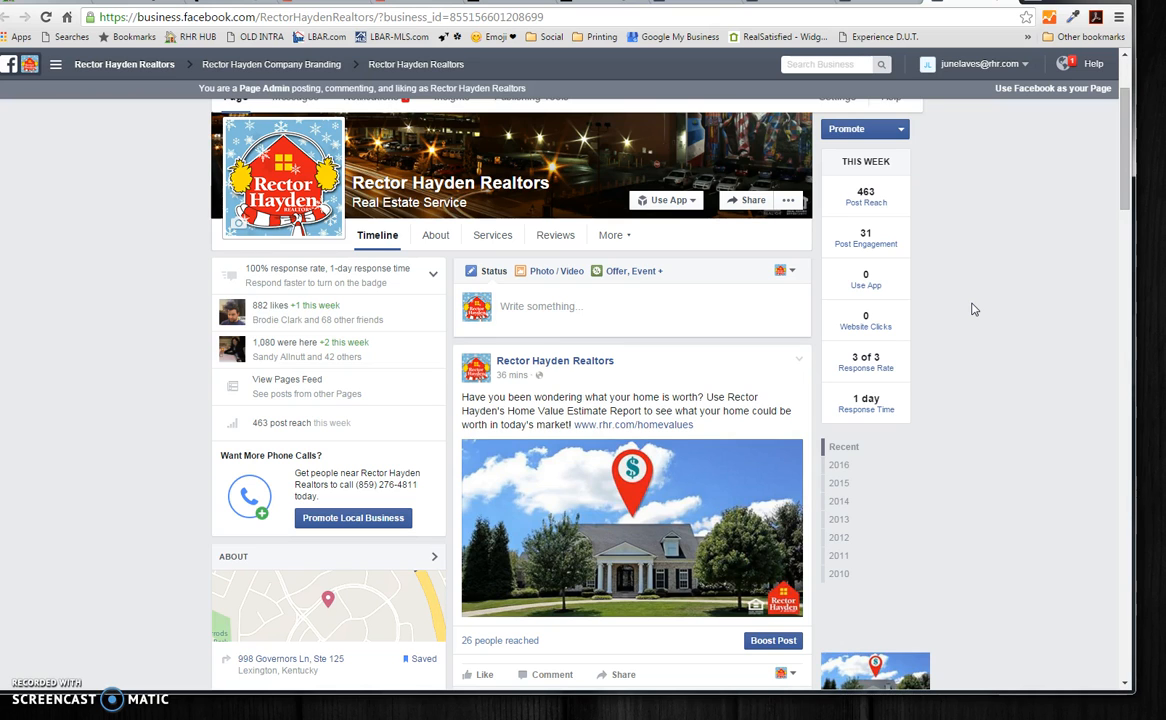
pyautogui.scroll(-1, 975, 310)
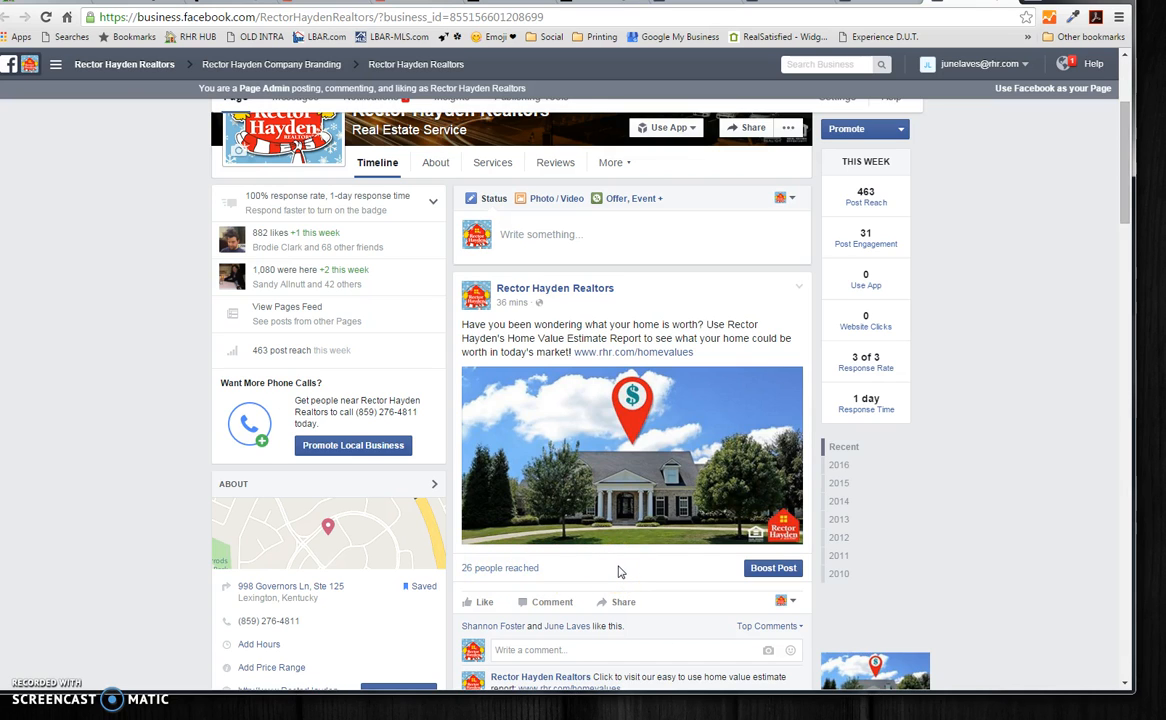
pyautogui.scroll(-1, 614, 567)
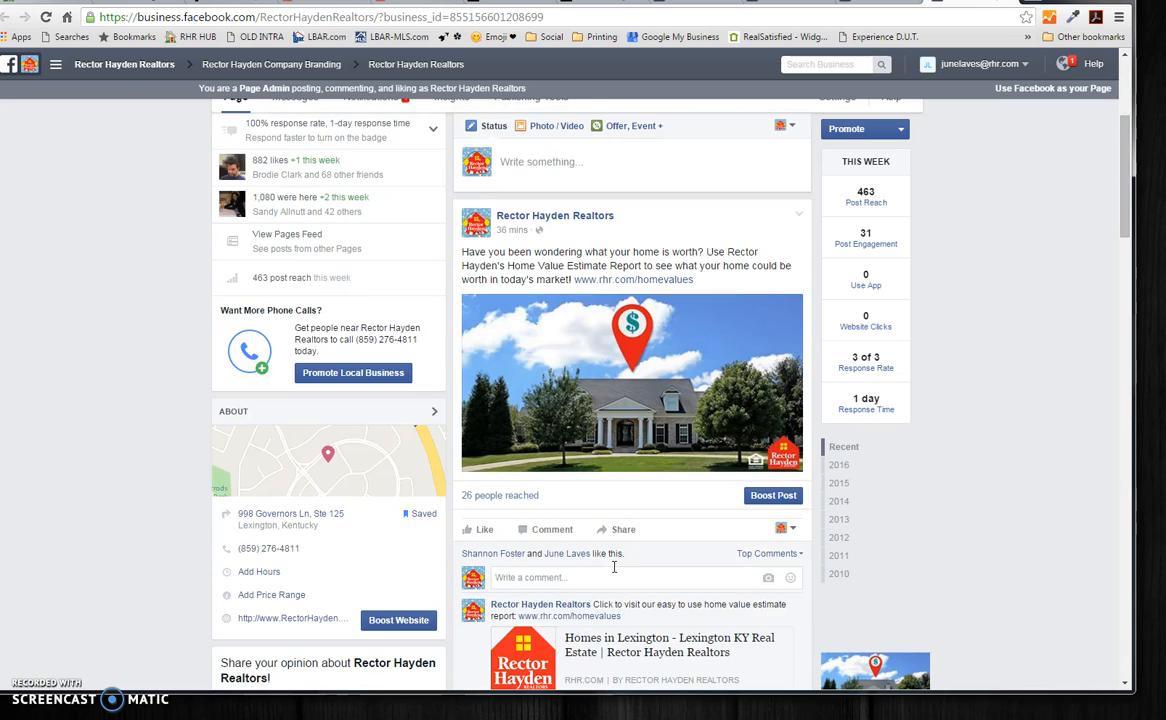
pyautogui.click(774, 500)
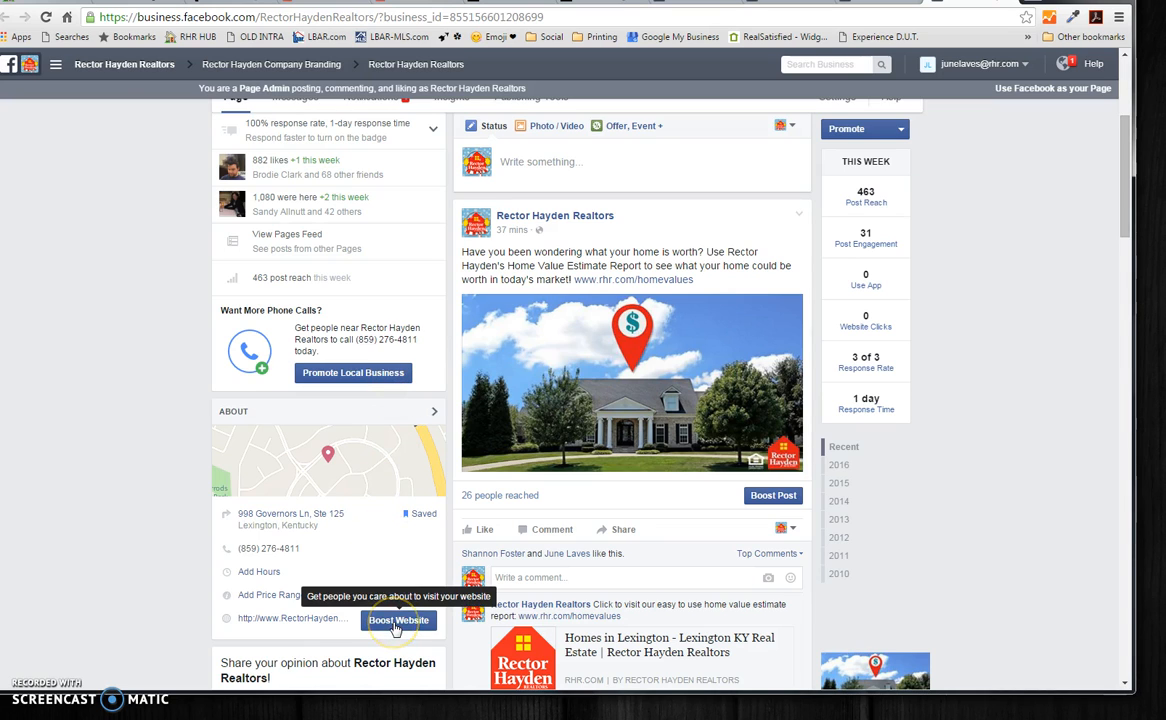
pyautogui.click(862, 134)
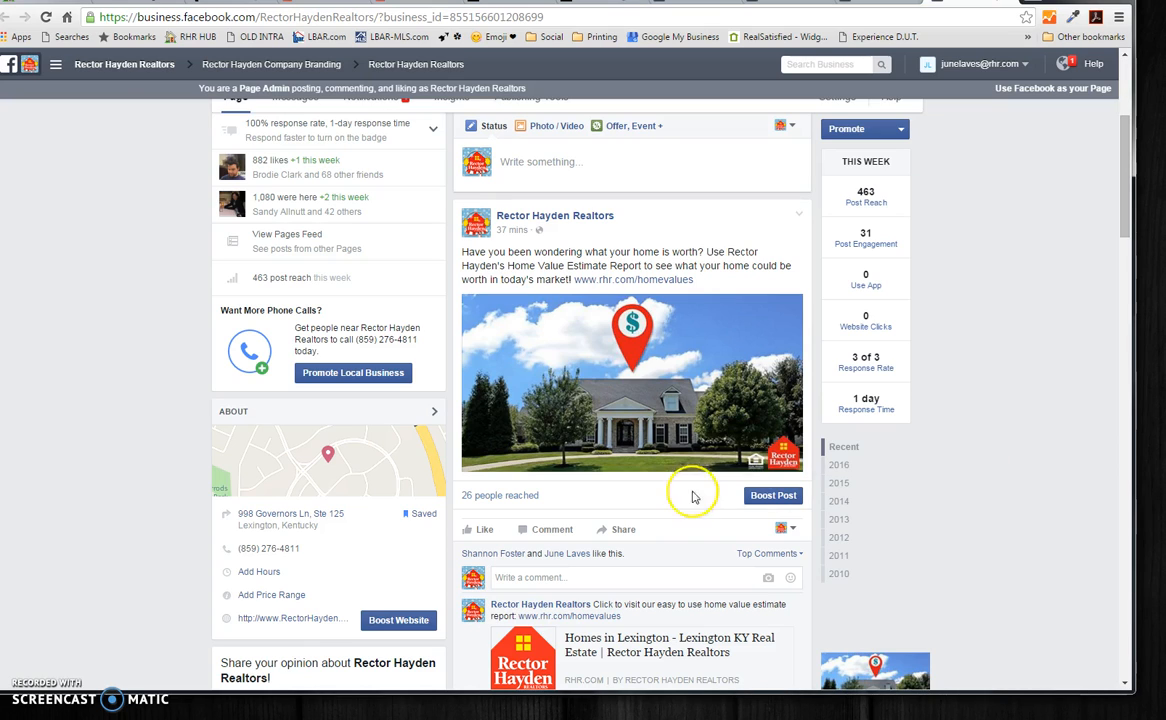
pyautogui.click(763, 498)
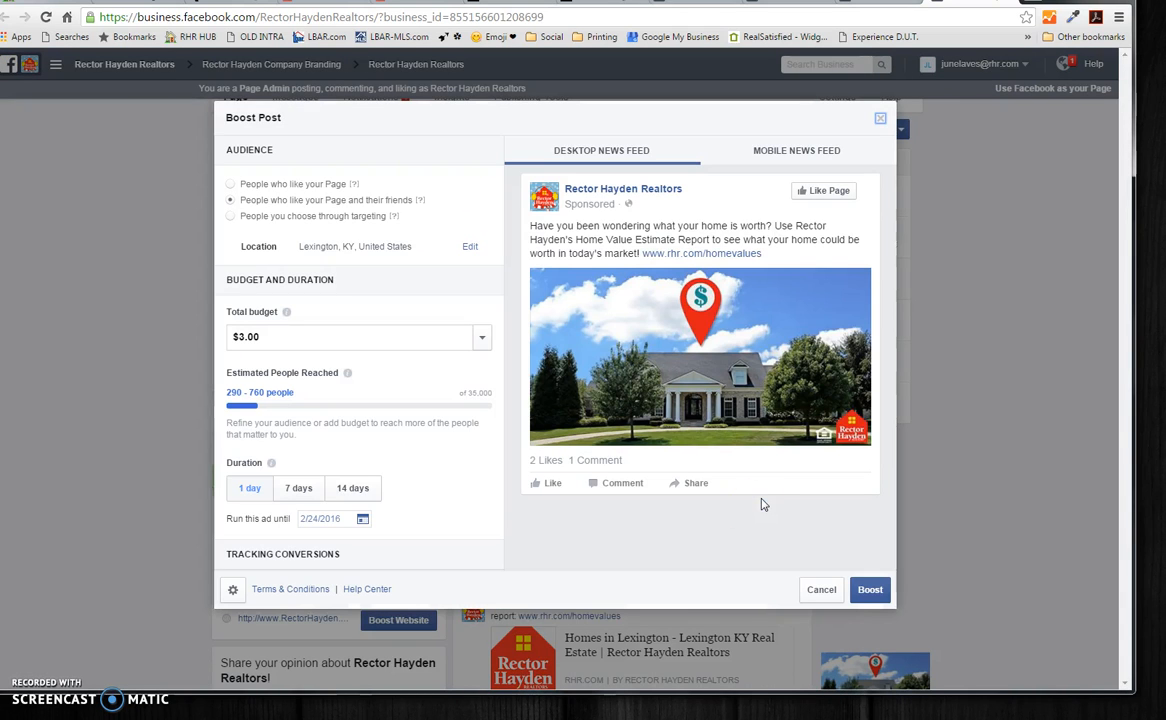
# Set the boost's audience to people you choose through targeting.
pyautogui.click(748, 534)
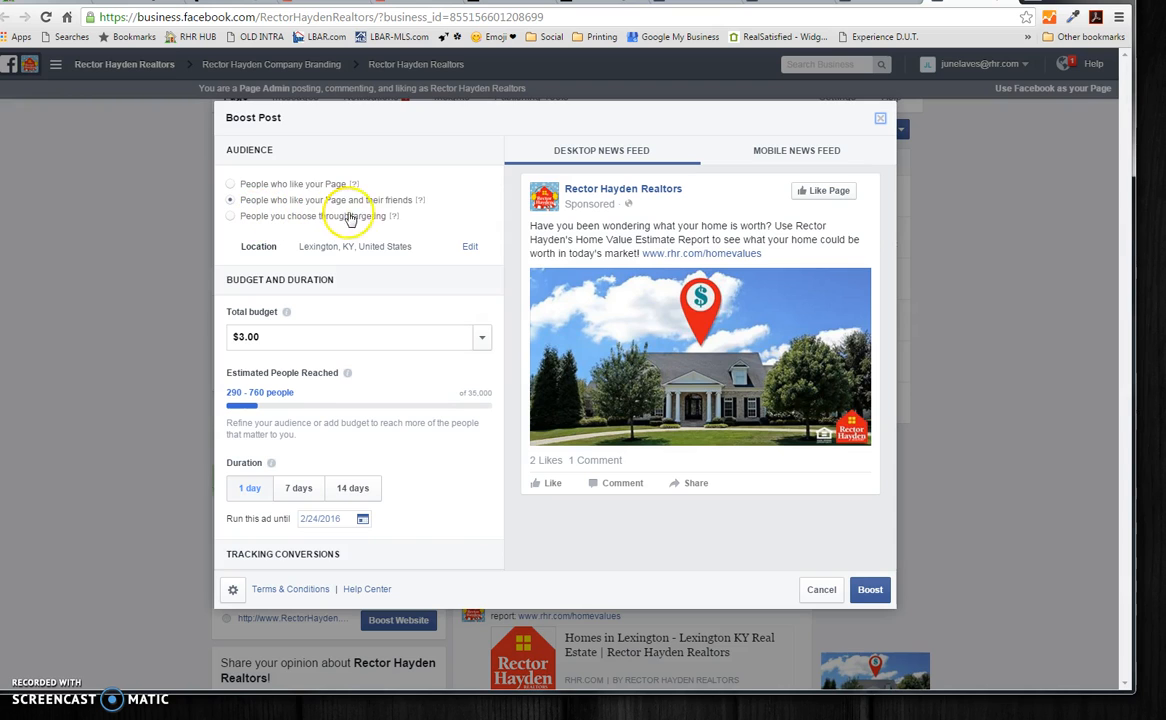
pyautogui.click(231, 216)
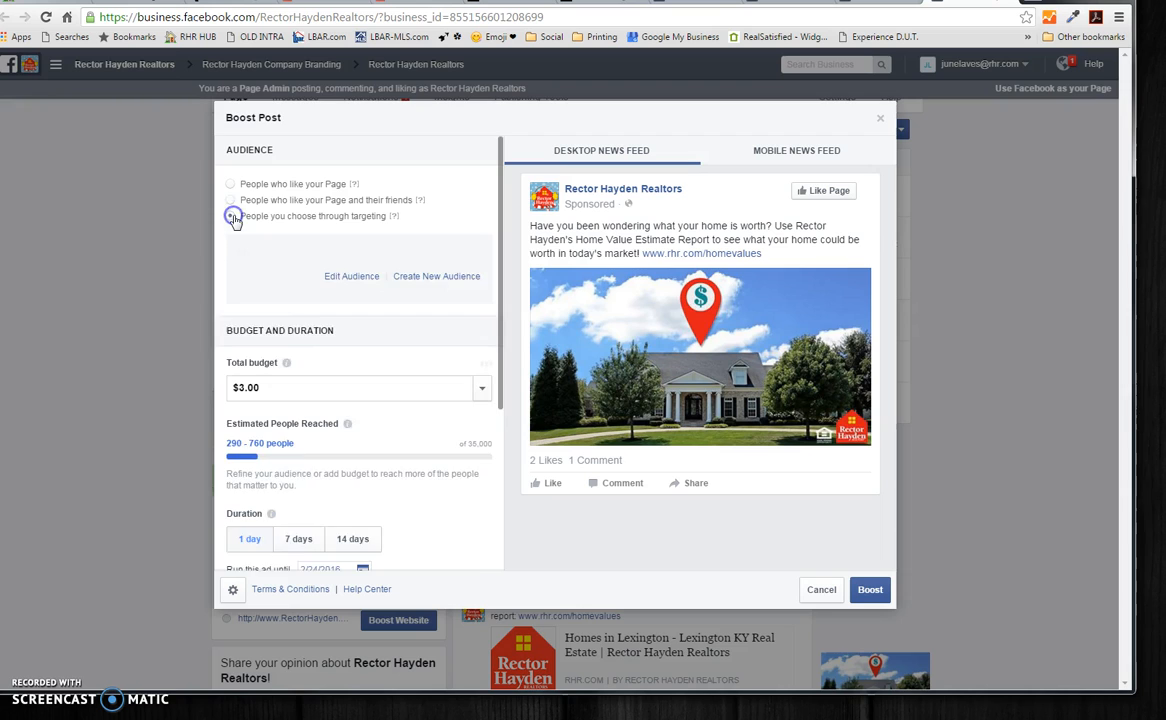
pyautogui.click(434, 204)
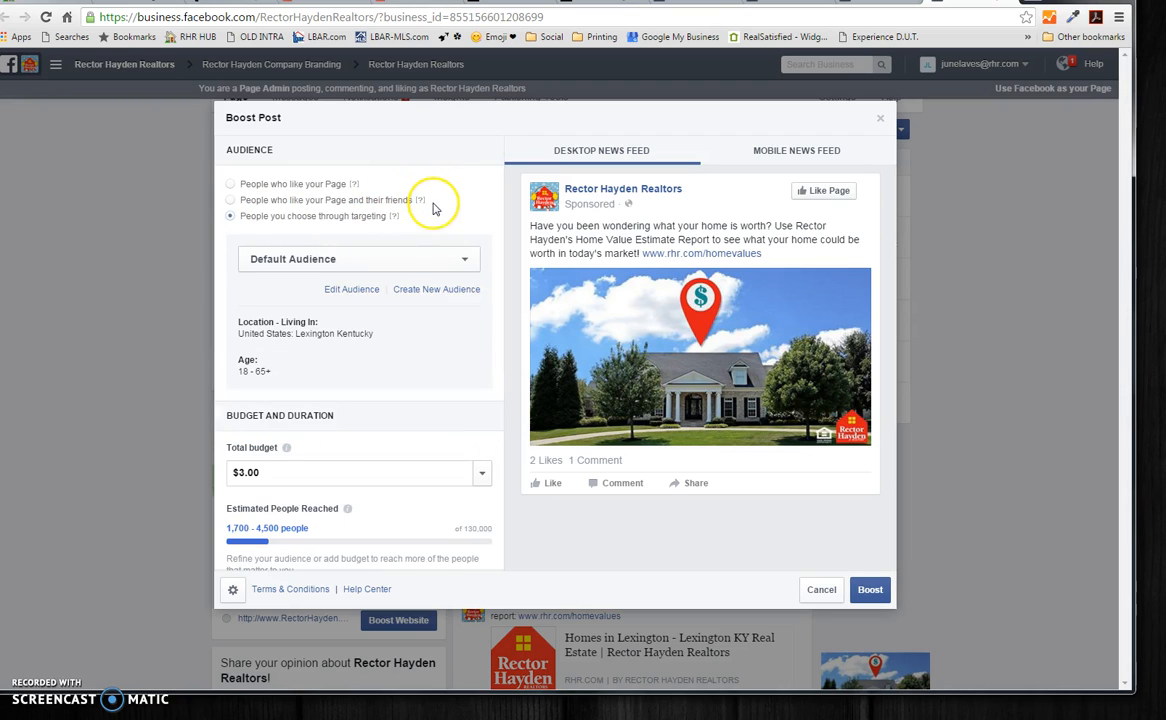
pyautogui.click(437, 209)
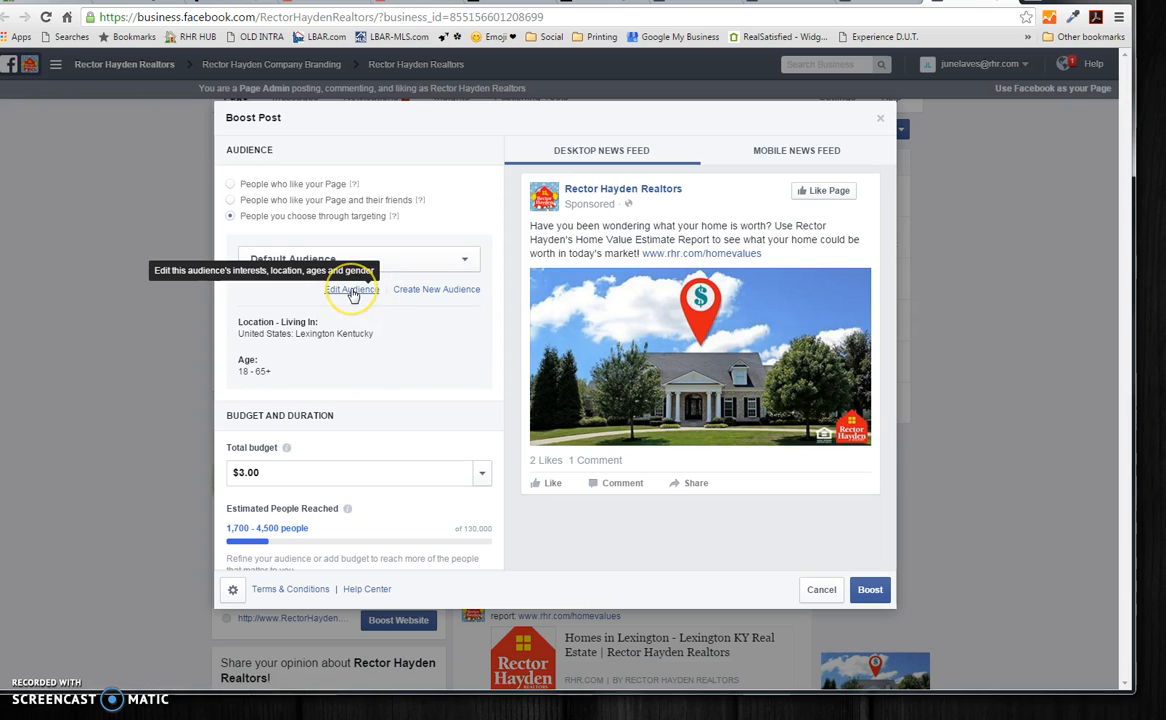
# Start a new target audience and name it "Home Value Estimate Interests".
pyautogui.click(430, 294)
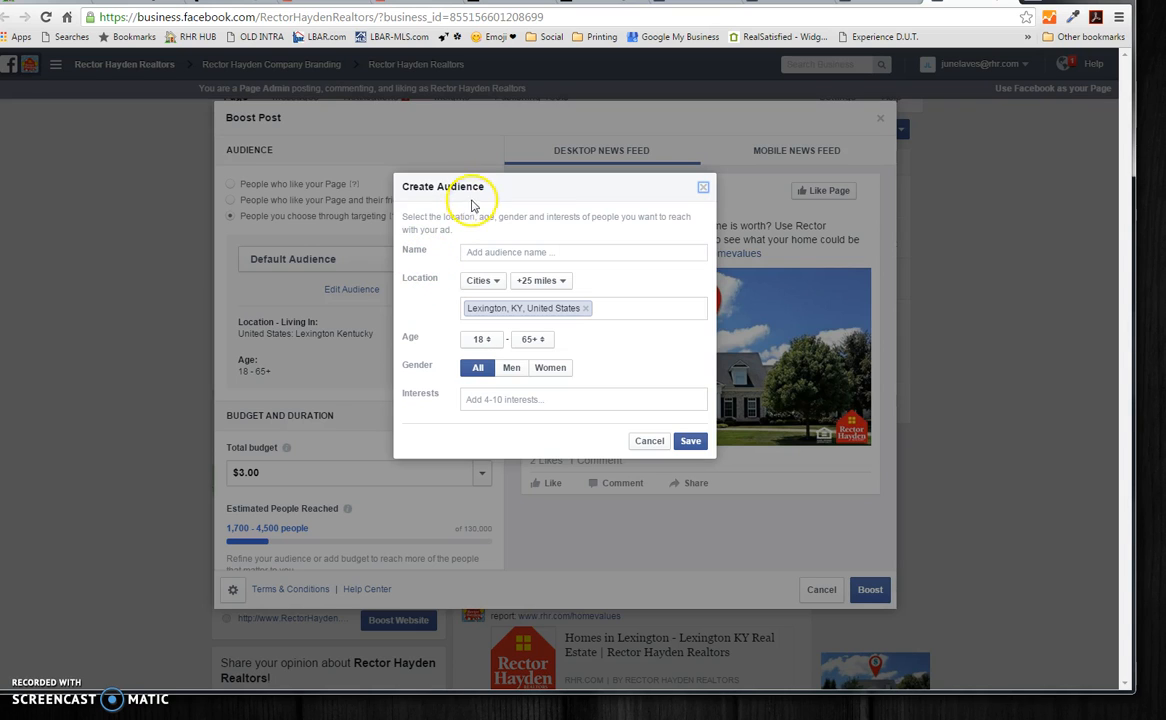
pyautogui.click(533, 253)
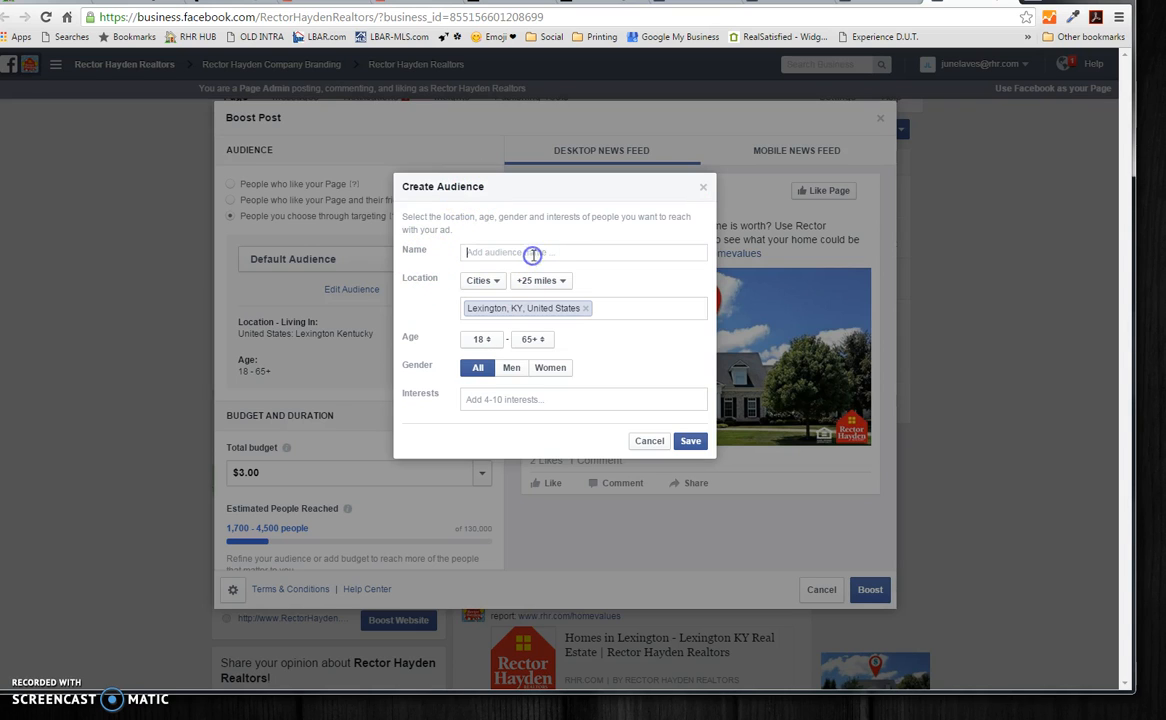
pyautogui.write('Home Value Es')
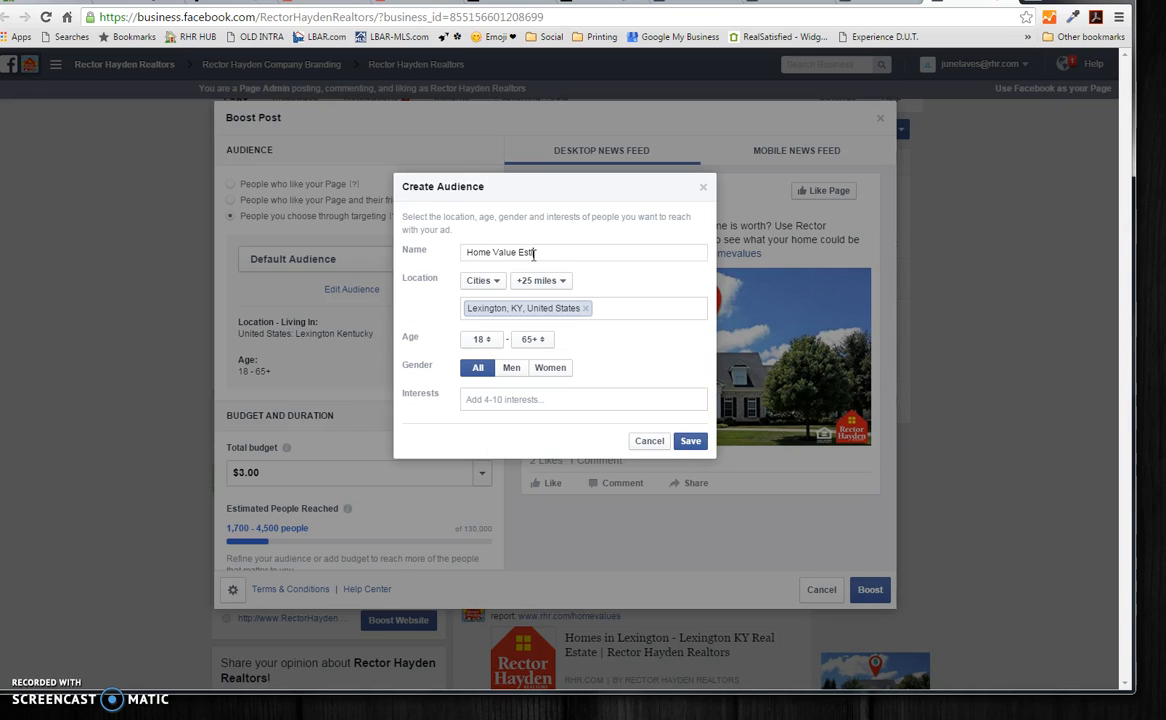
pyautogui.write('timate Interests')
pyautogui.moveTo(554, 187); pyautogui.dragTo(364, 156)
pyautogui.click(581, 186)
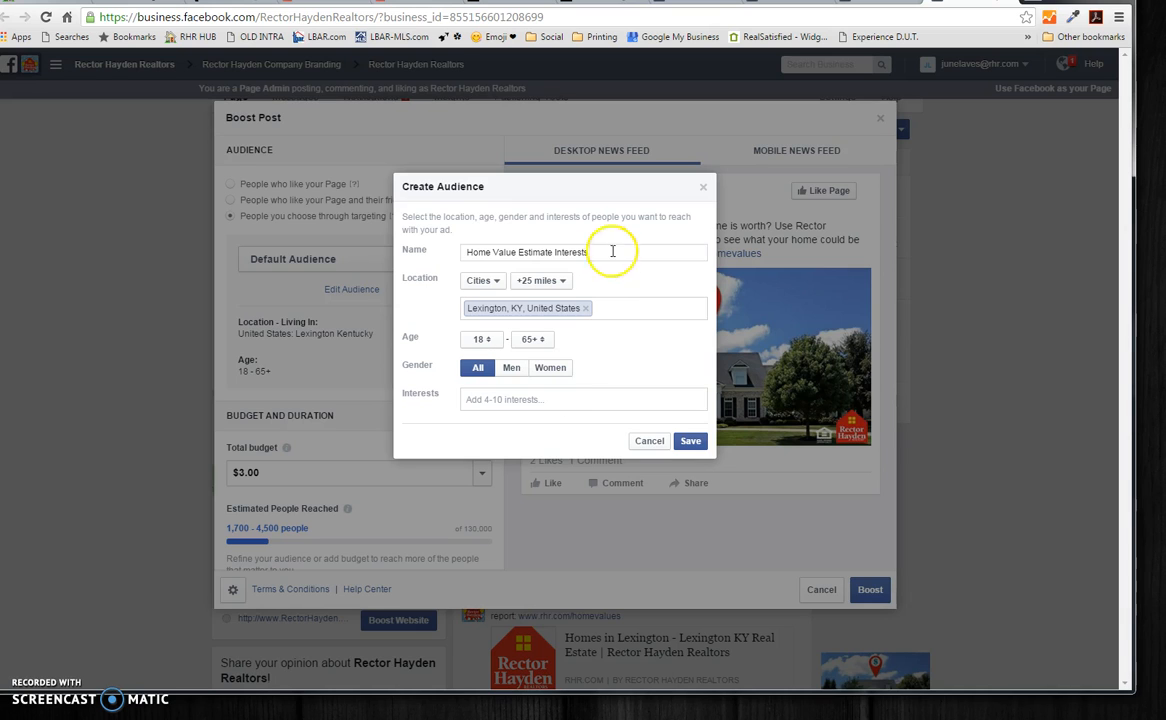
# Widen the audience's radius around Lexington, KY to +50 miles and set its minimum age to 35.
pyautogui.moveTo(540, 288); pyautogui.dragTo(560, 358)
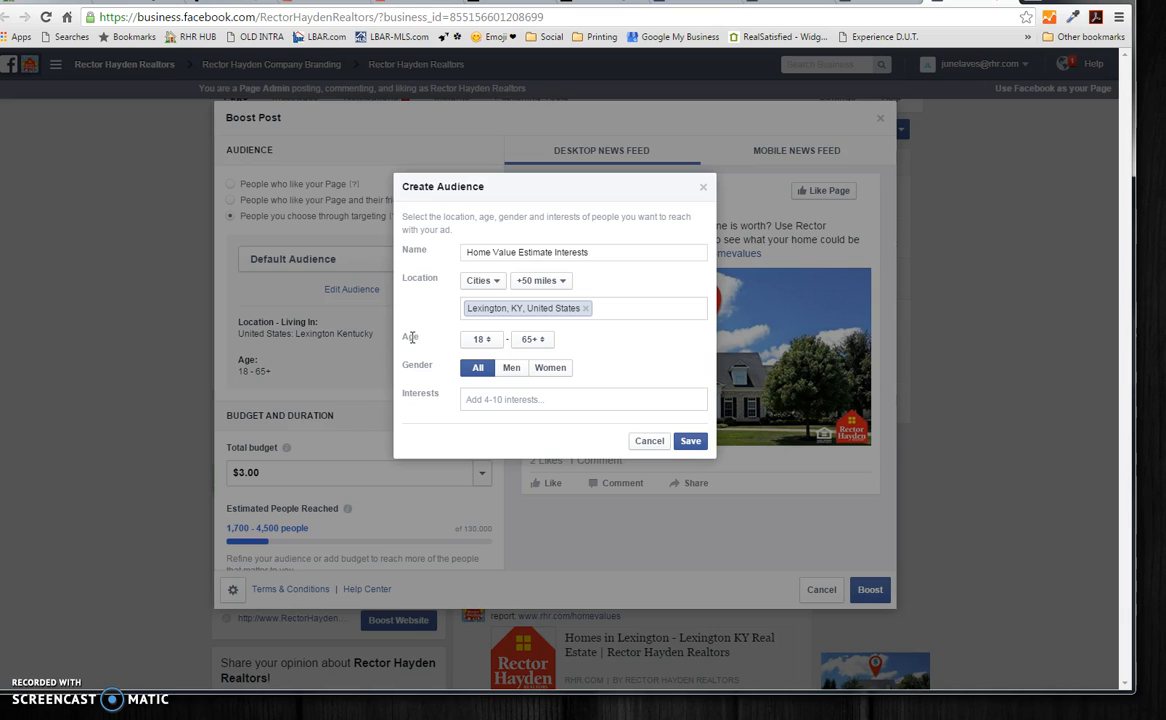
pyautogui.click(486, 339)
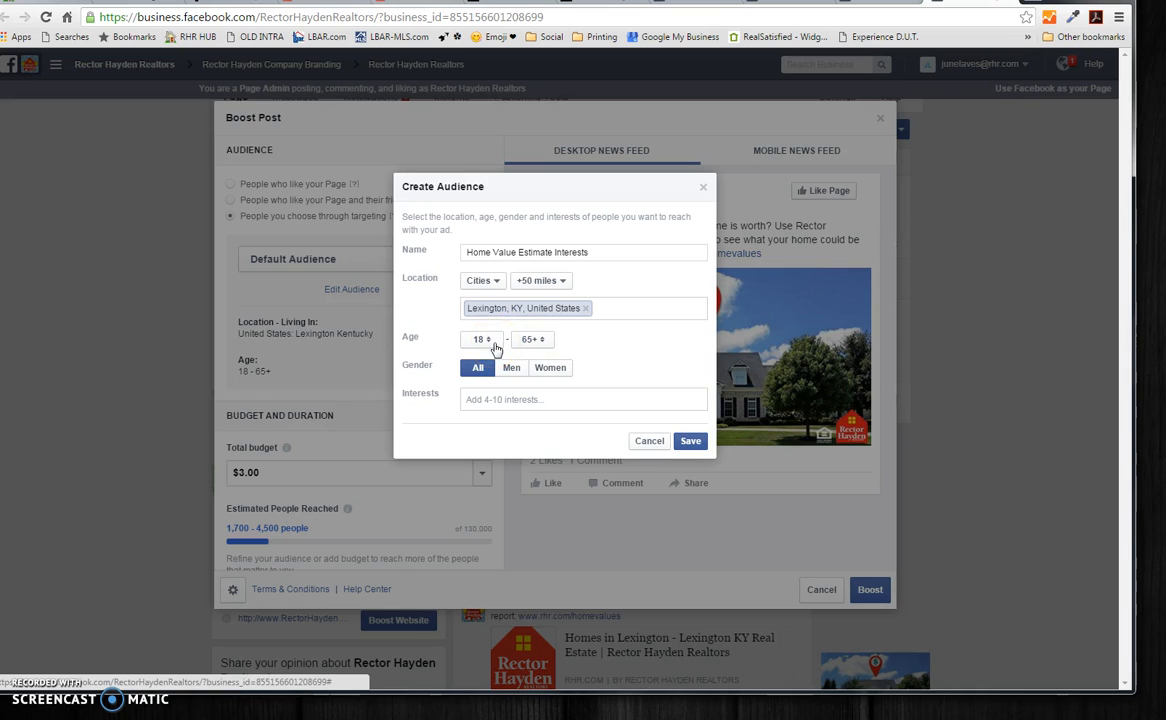
pyautogui.click(492, 345)
pyautogui.scroll(-4, 494, 346)
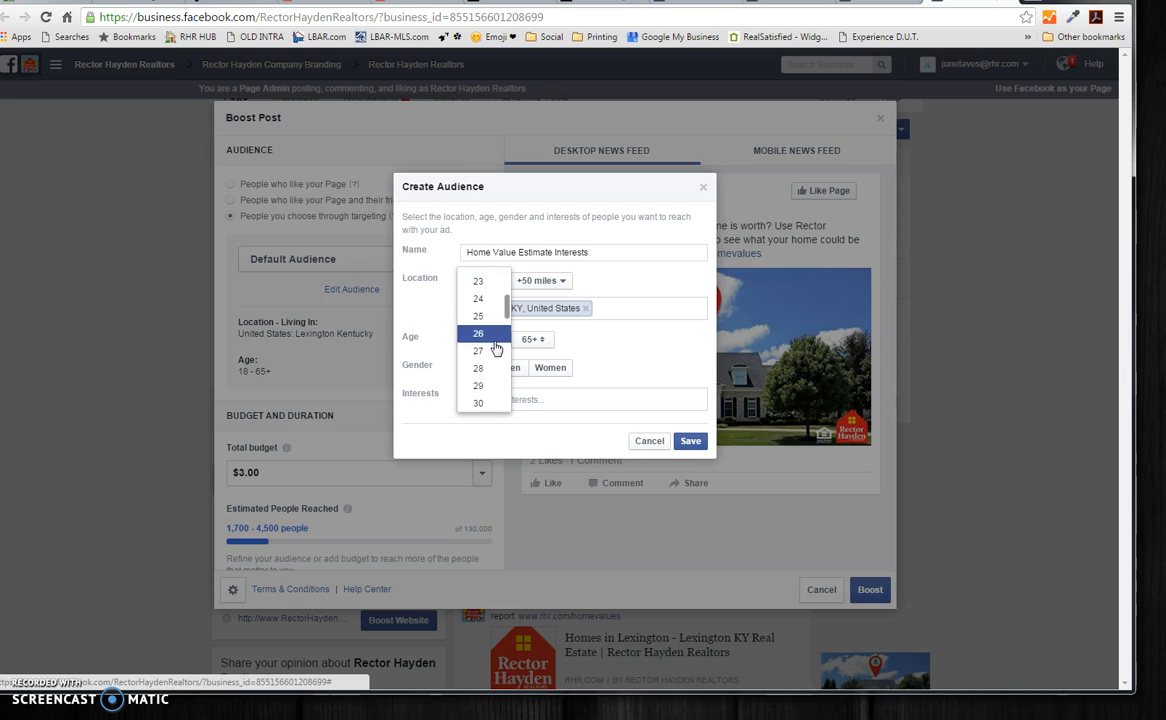
pyautogui.scroll(1, 499, 349)
pyautogui.scroll(-3, 486, 320)
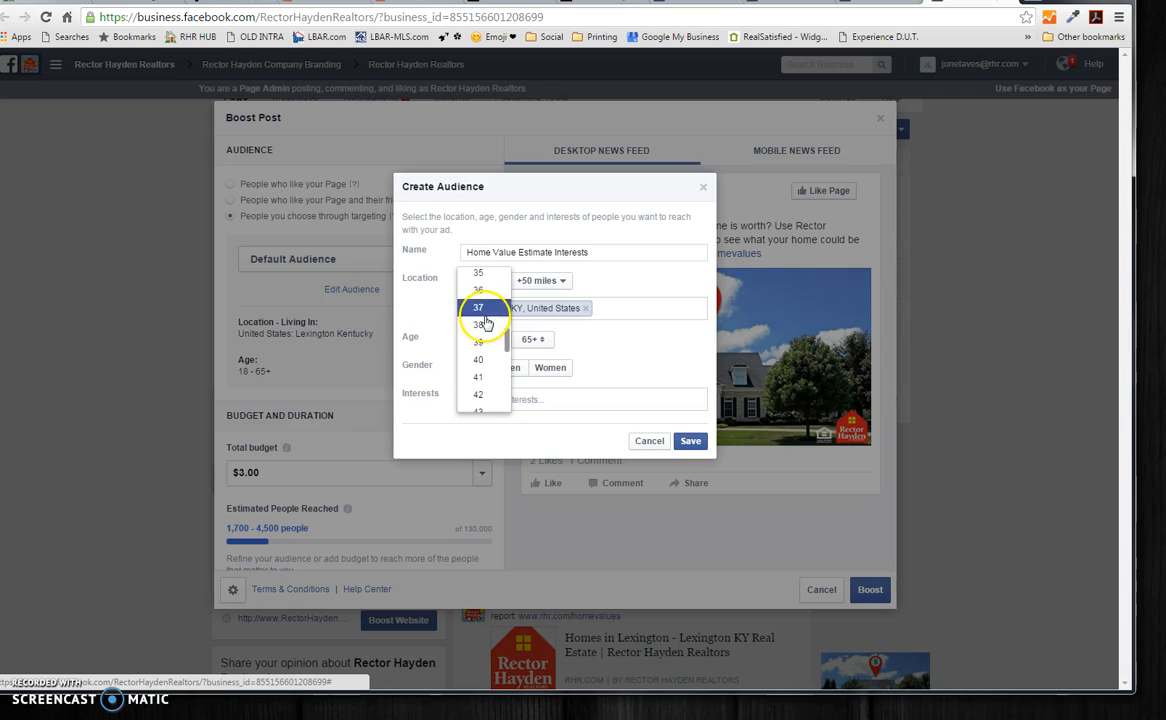
pyautogui.click(481, 277)
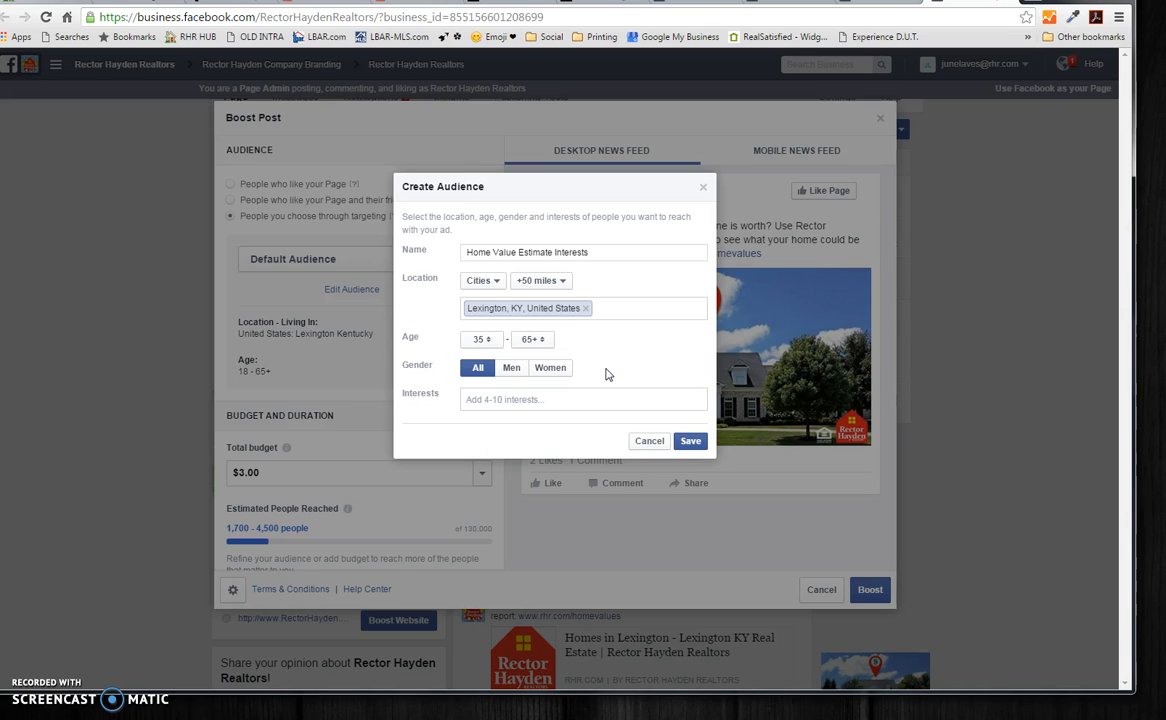
# Look up HGTV among the suggested audience interests, and clear the entry.
pyautogui.click(548, 398)
pyautogui.write('HGTV')
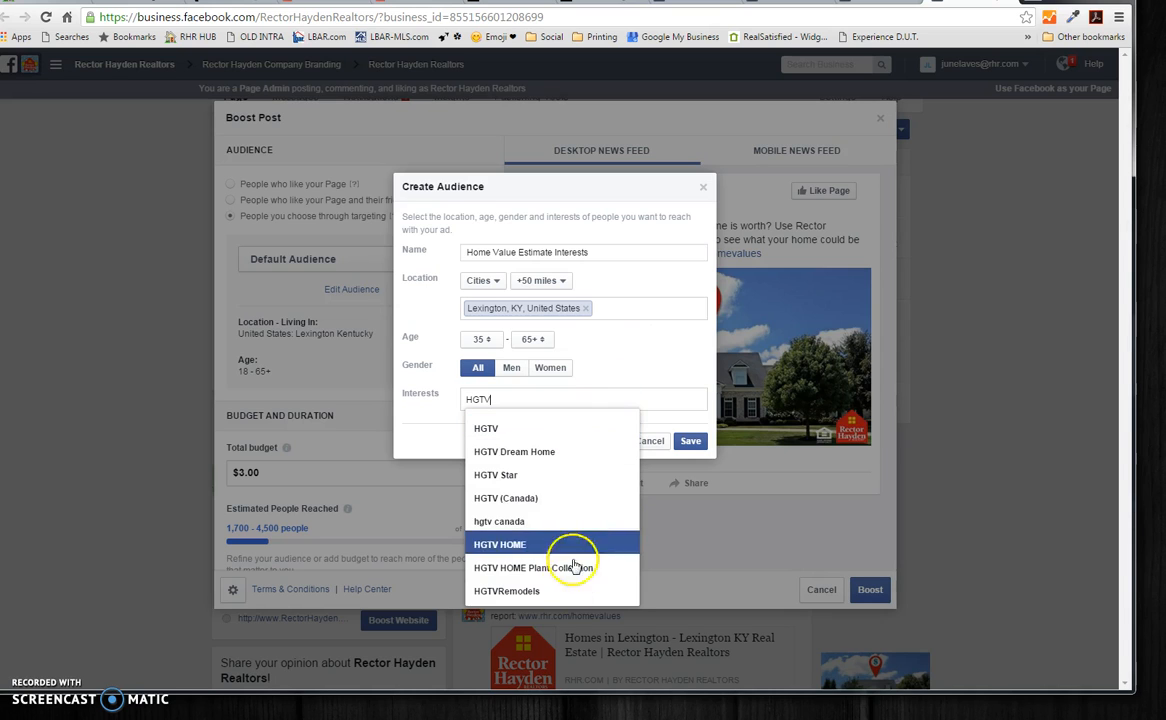
pyautogui.doubleClick(525, 403)
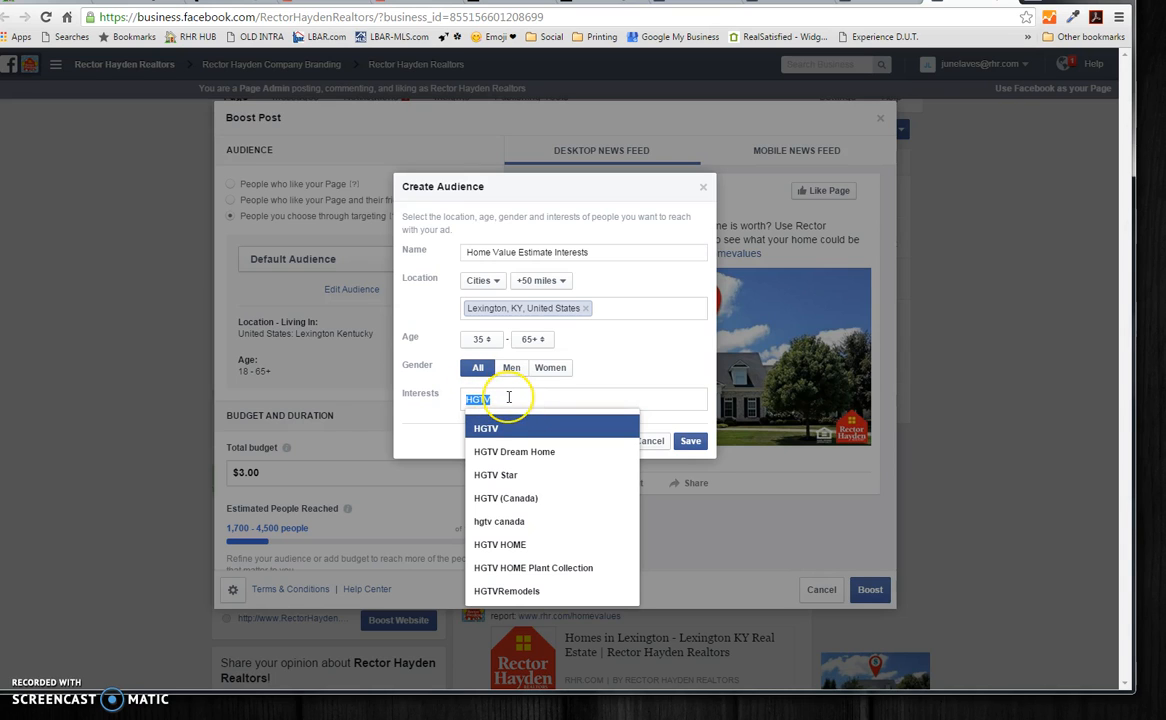
pyautogui.press('BackSpace')
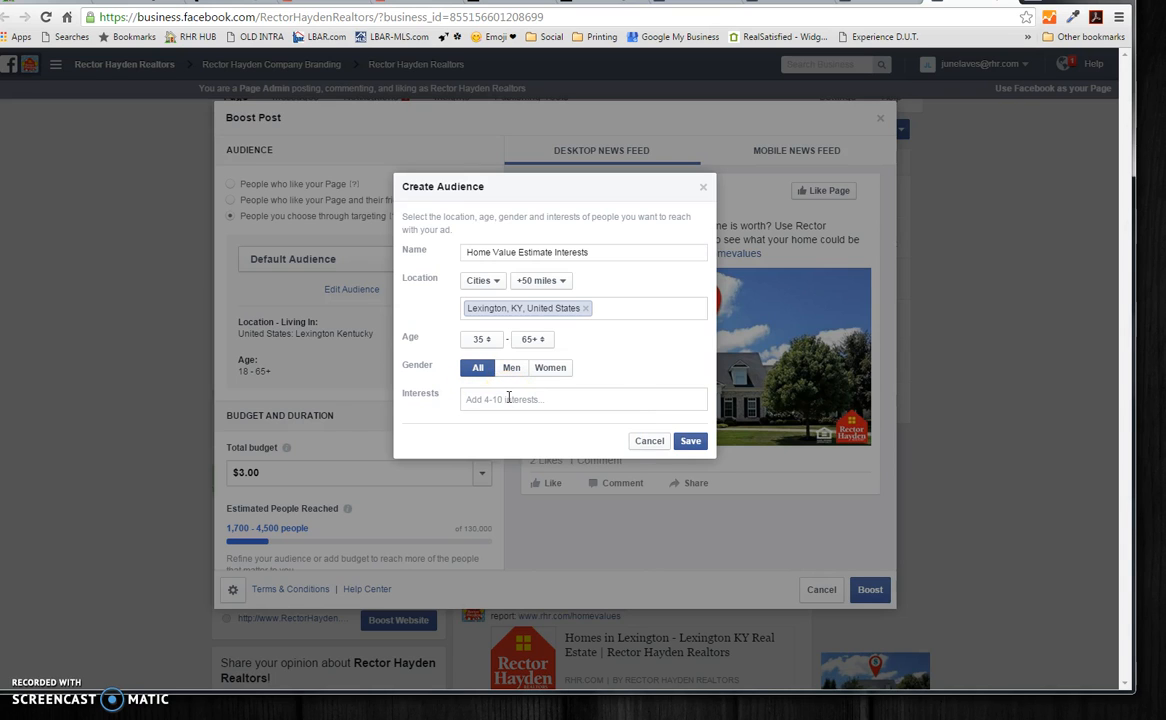
# Save the new audience with all genders selected.
pyautogui.click(633, 366)
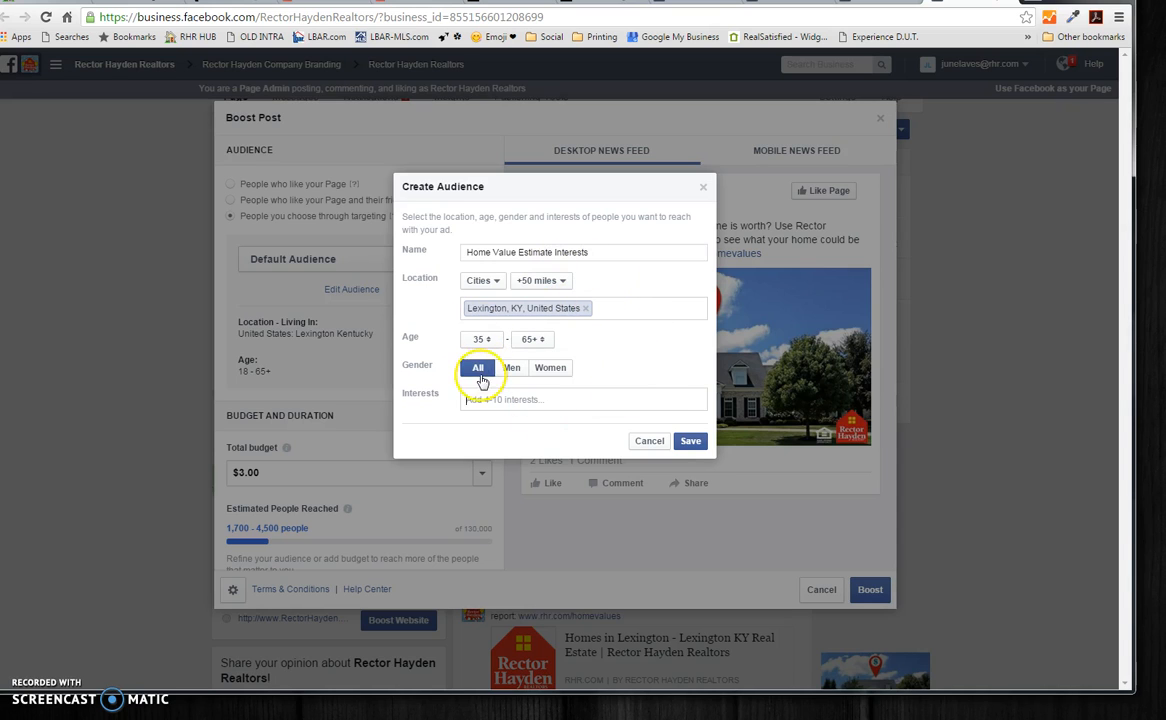
pyautogui.click(689, 441)
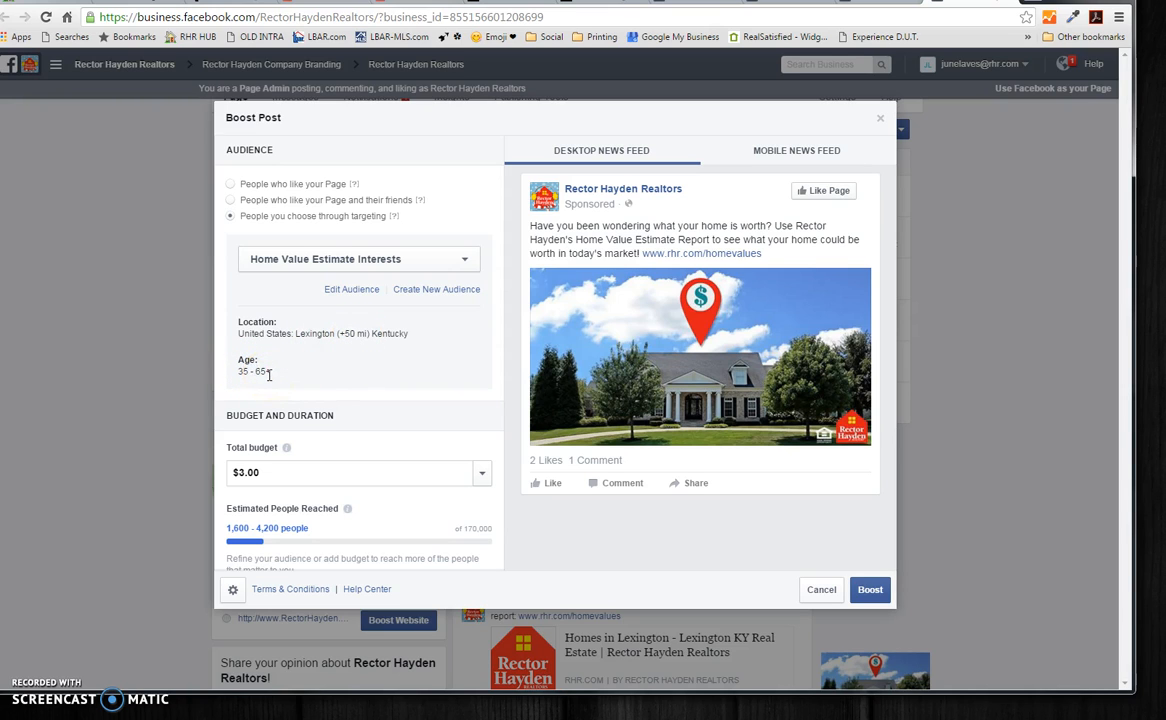
# Set the boost's total budget to $1.00.
pyautogui.scroll(-2, 377, 411)
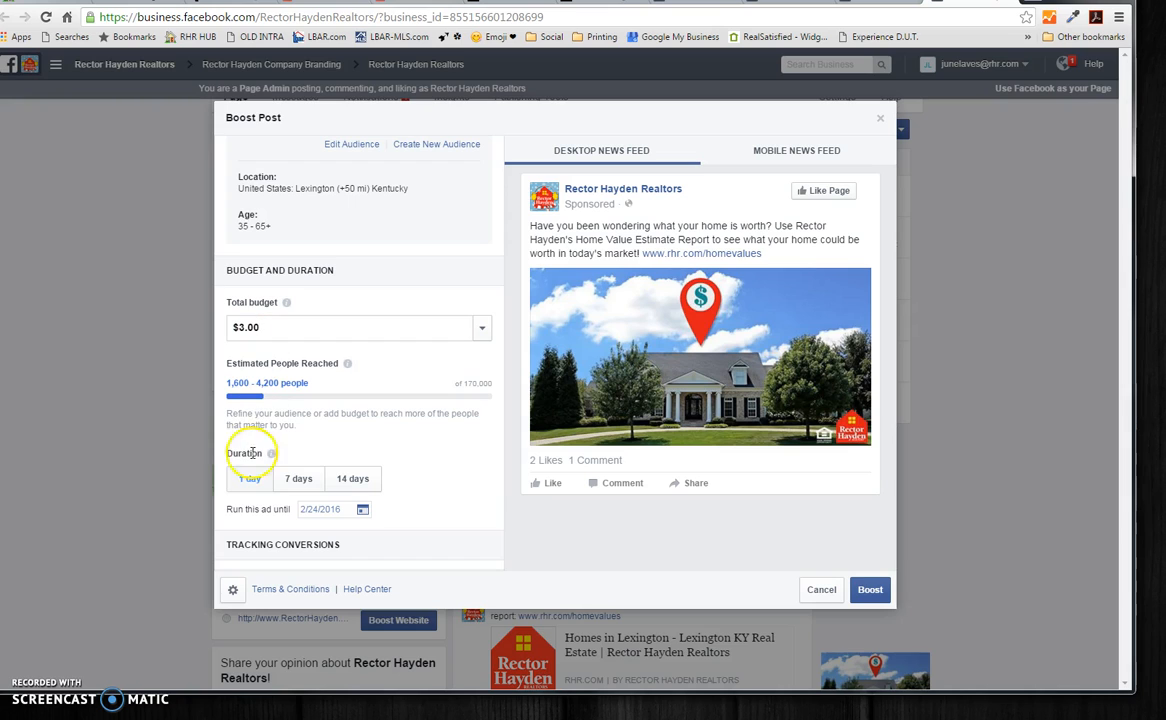
pyautogui.click(398, 426)
pyautogui.click(416, 428)
pyautogui.click(409, 469)
pyautogui.moveTo(281, 328); pyautogui.dragTo(198, 320)
pyautogui.write('1.00')
pyautogui.press('Tab')
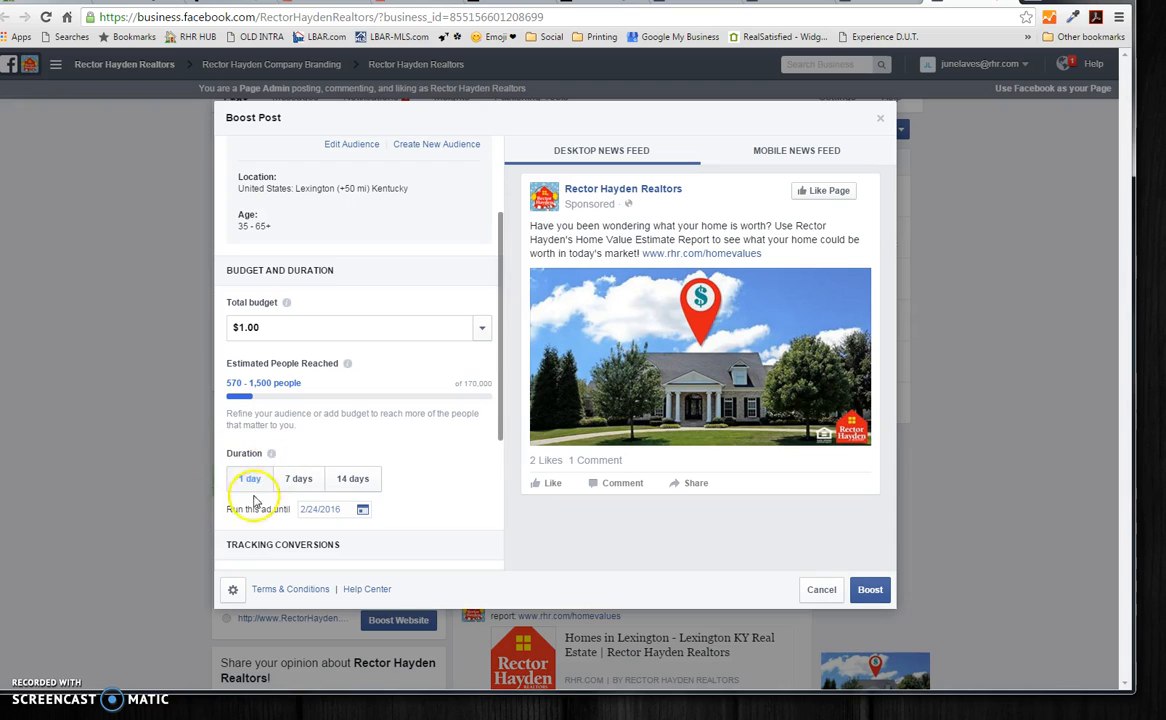
# Review the boost's duration and budget explanations, audience summary, estimated reach, conversion tracking and payment settings.
pyautogui.moveTo(273, 461)
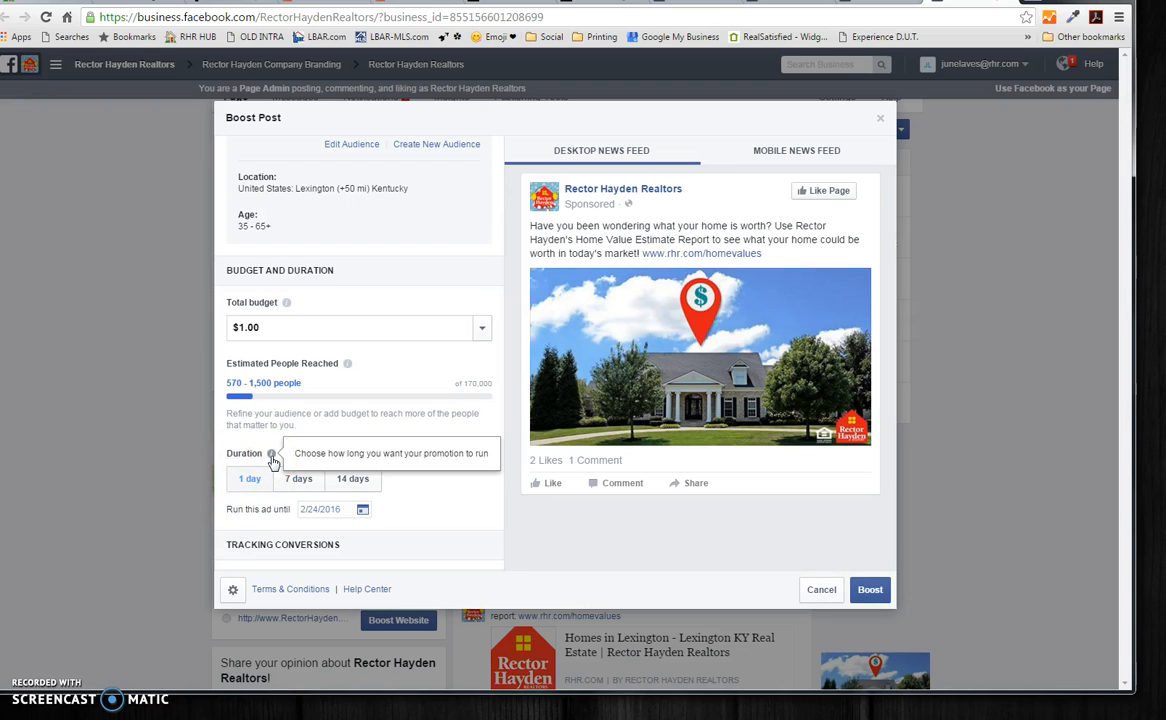
pyautogui.moveTo(286, 304)
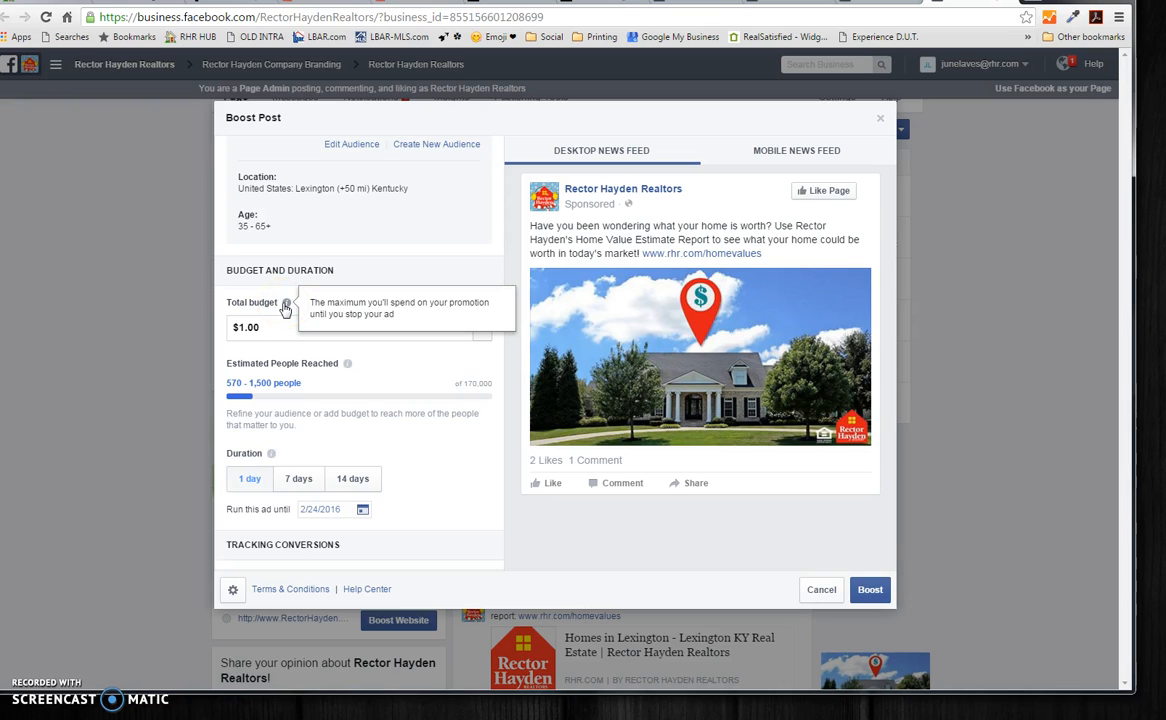
pyautogui.click(287, 325)
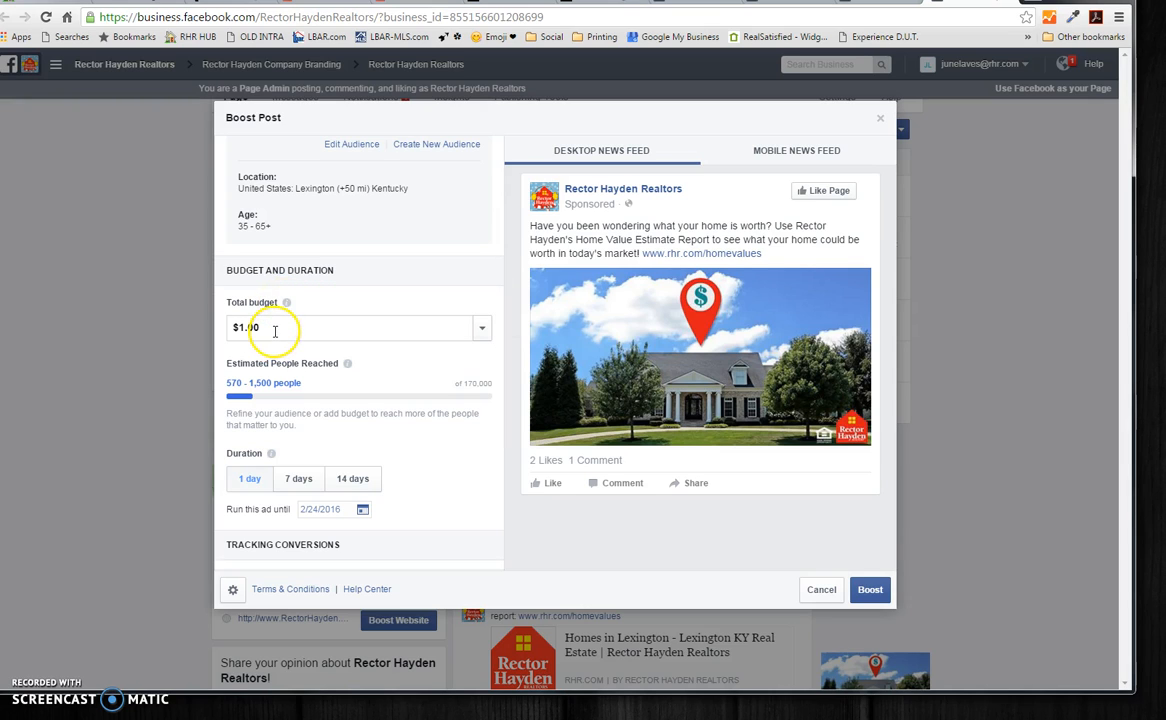
pyautogui.click(260, 326)
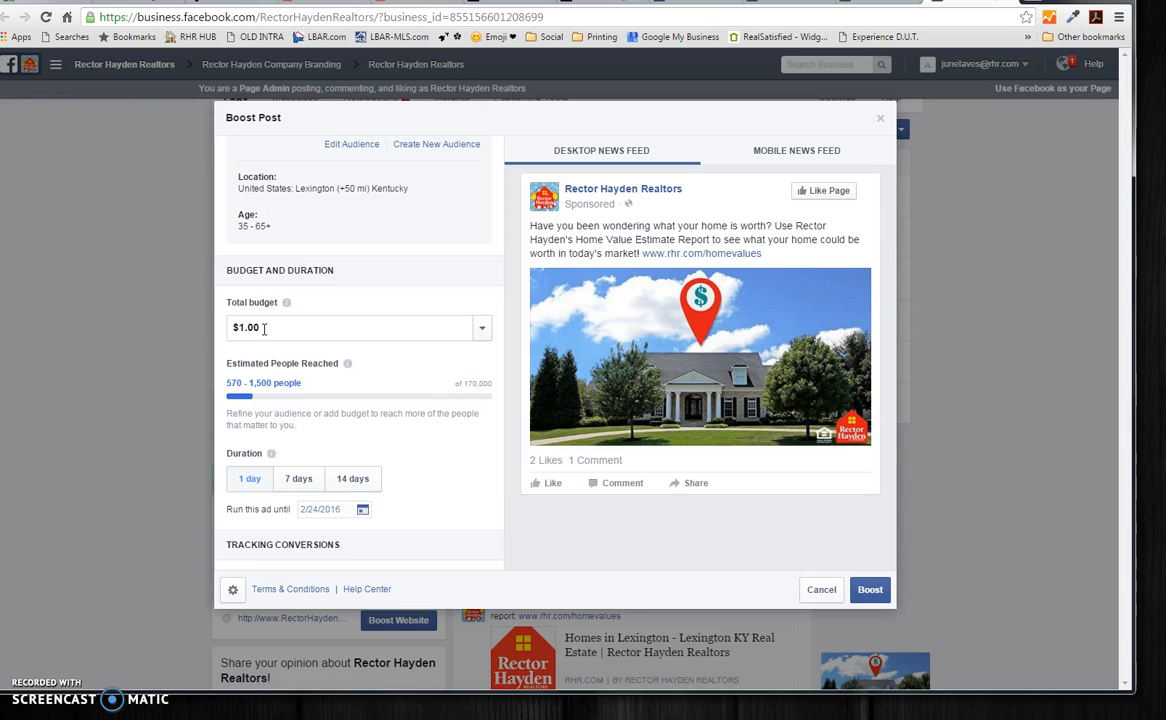
pyautogui.click(263, 327)
pyautogui.moveTo(290, 313)
pyautogui.scroll(1, 235, 370)
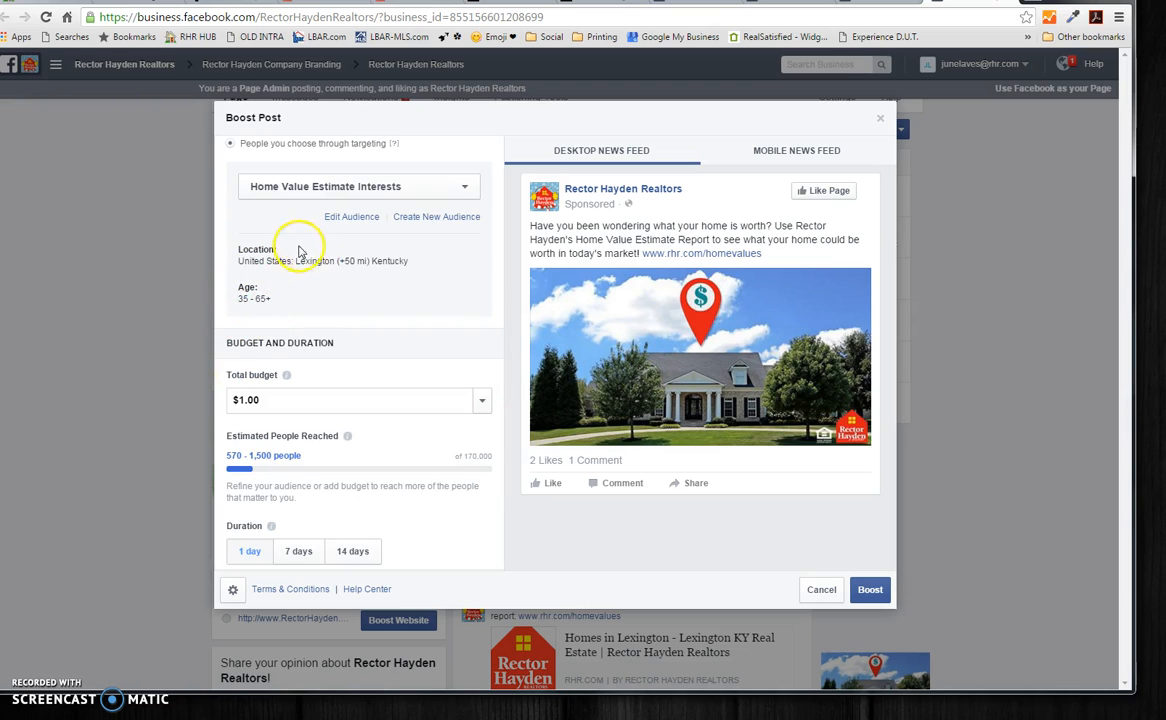
pyautogui.scroll(-1, 300, 320)
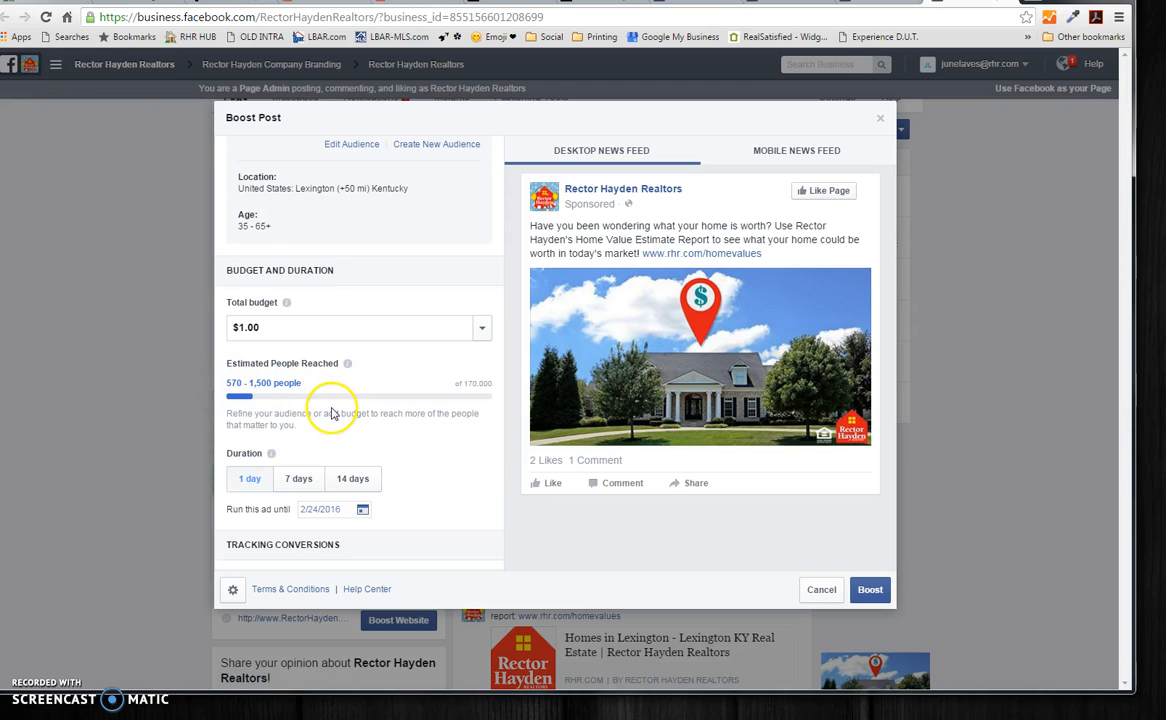
pyautogui.scroll(-1, 325, 400)
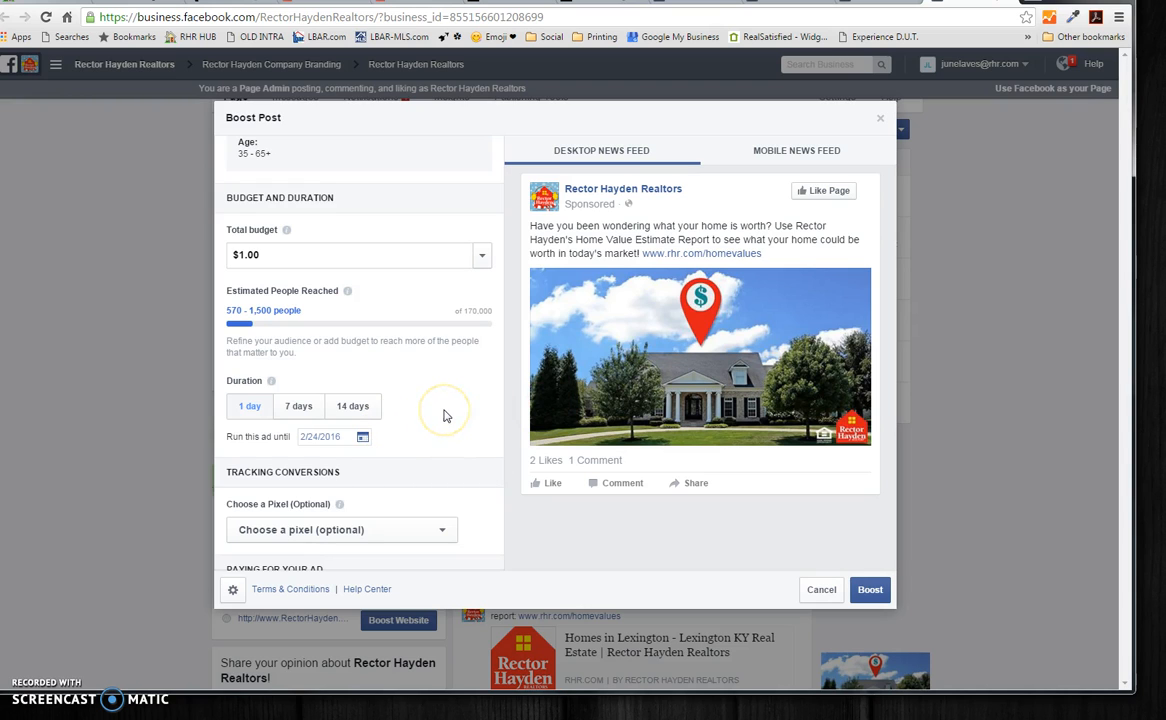
pyautogui.scroll(-2, 443, 416)
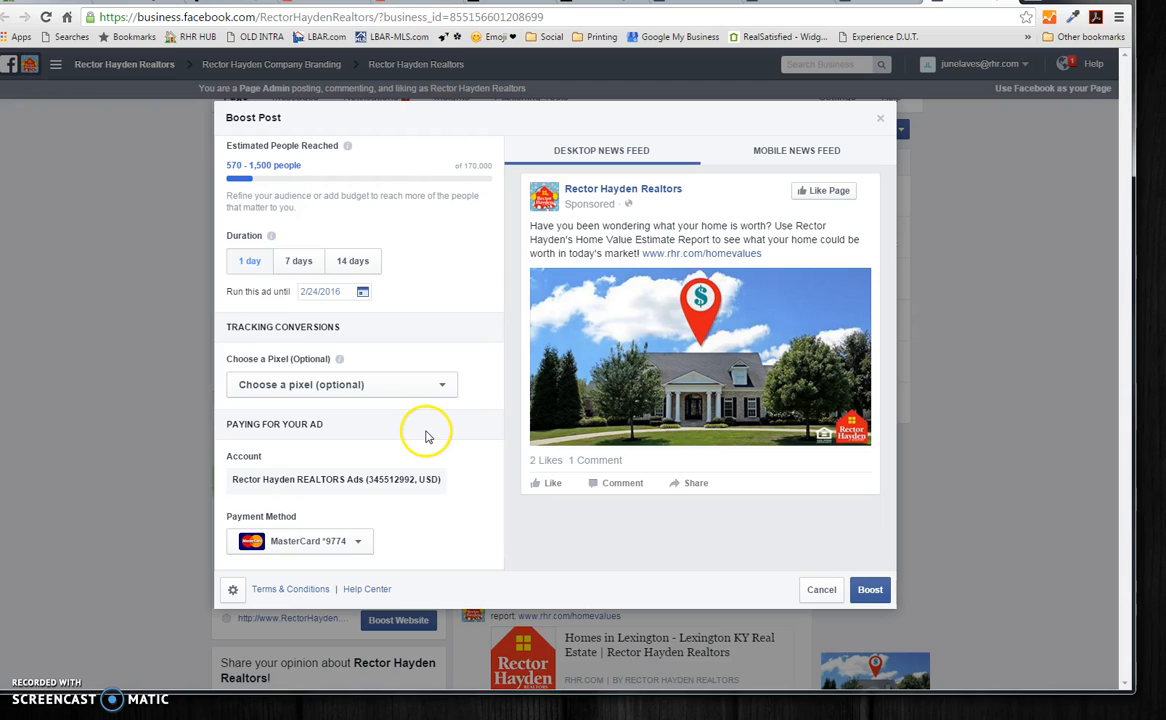
# Review the payment method and audience settings, and preview the boosted post as a mobile news feed ad.
pyautogui.scroll(-1, 425, 436)
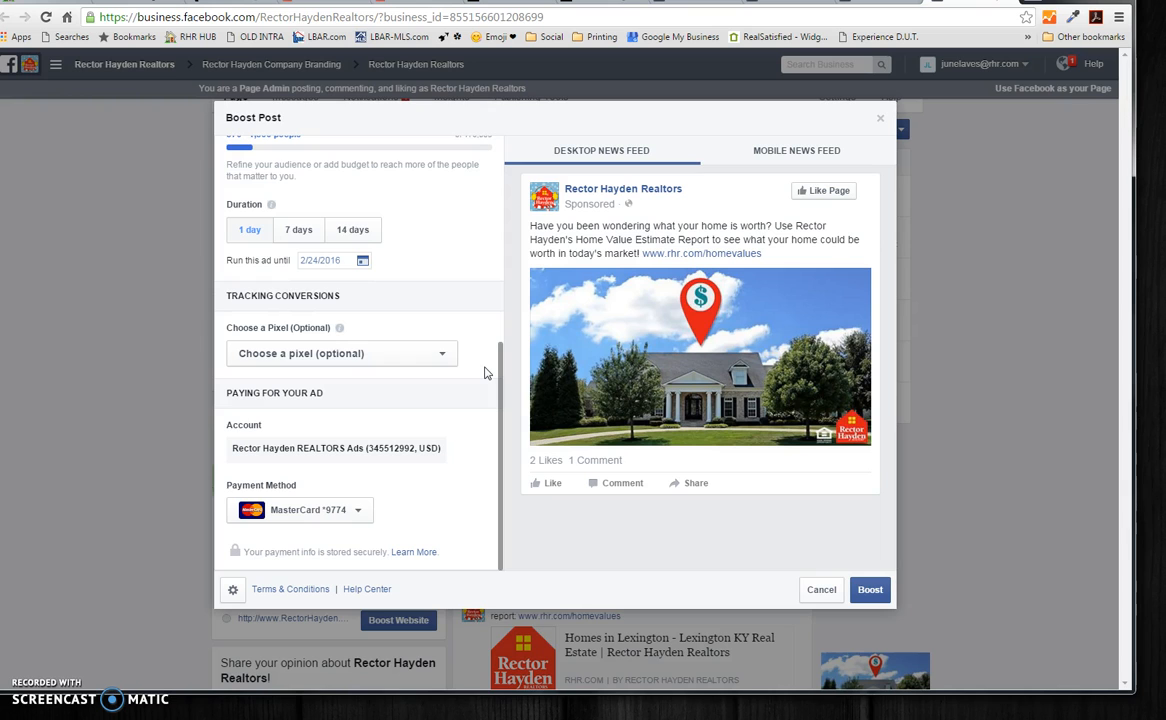
pyautogui.scroll(3, 461, 468)
pyautogui.scroll(2, 461, 468)
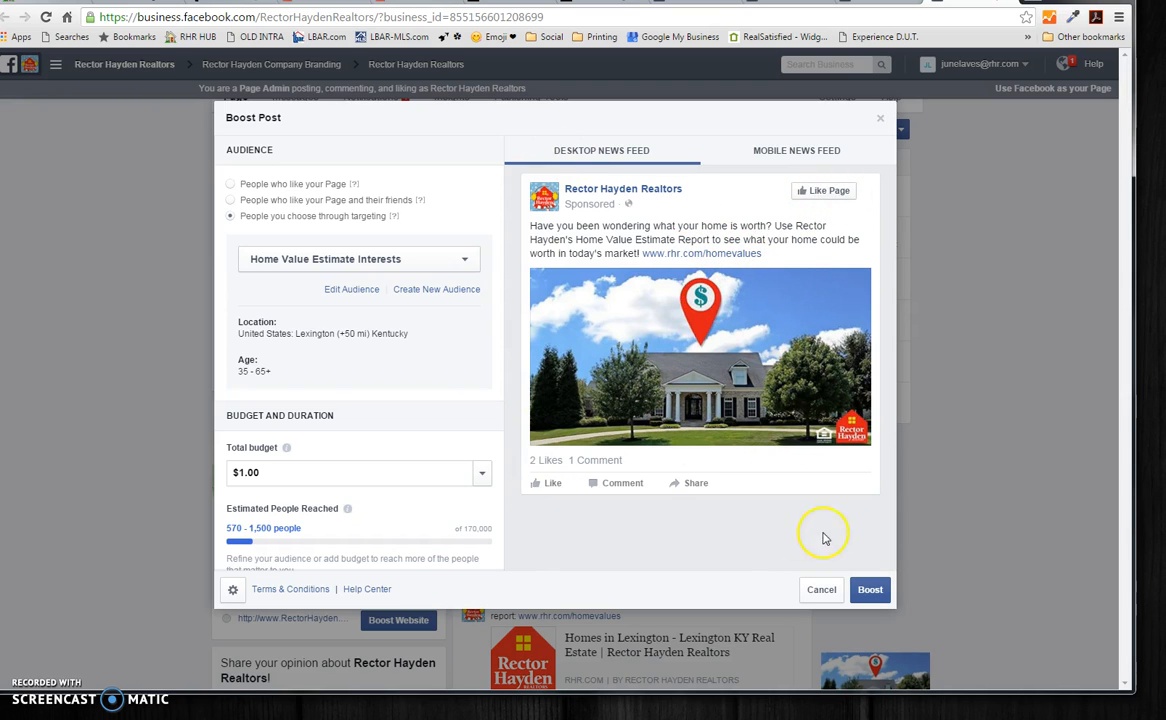
pyautogui.click(807, 152)
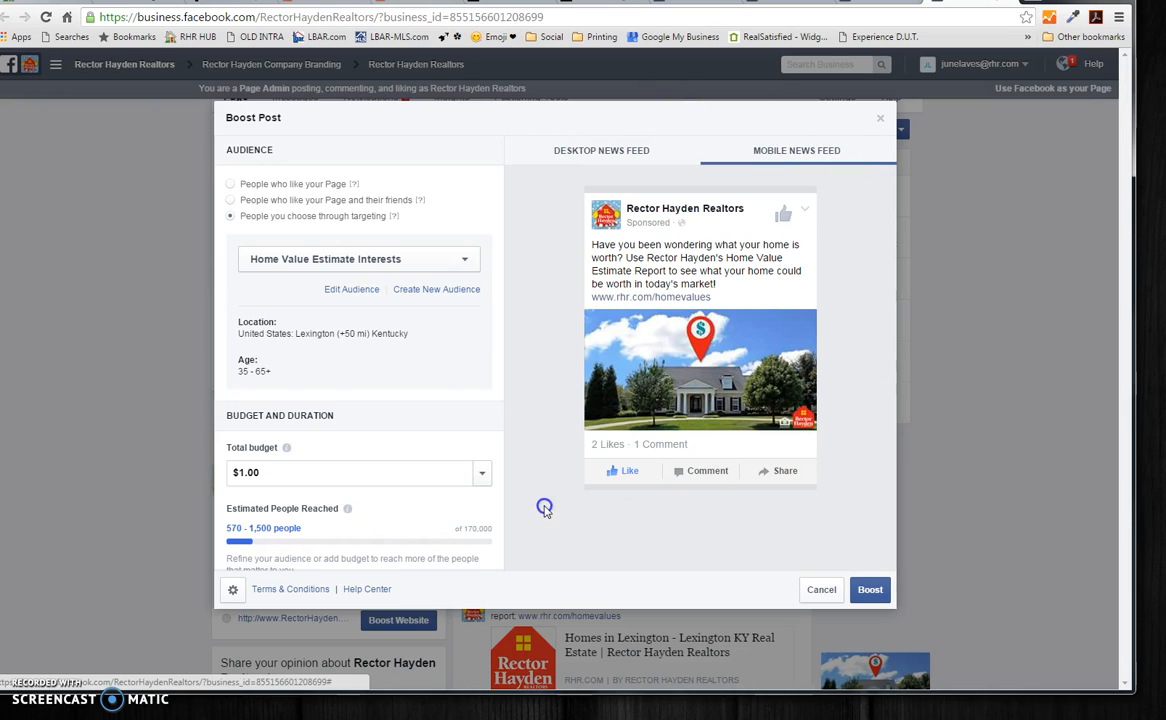
# Submit the boost order for the home value post, read the ad review notice and close the order summary.
pyautogui.scroll(-4, 463, 410)
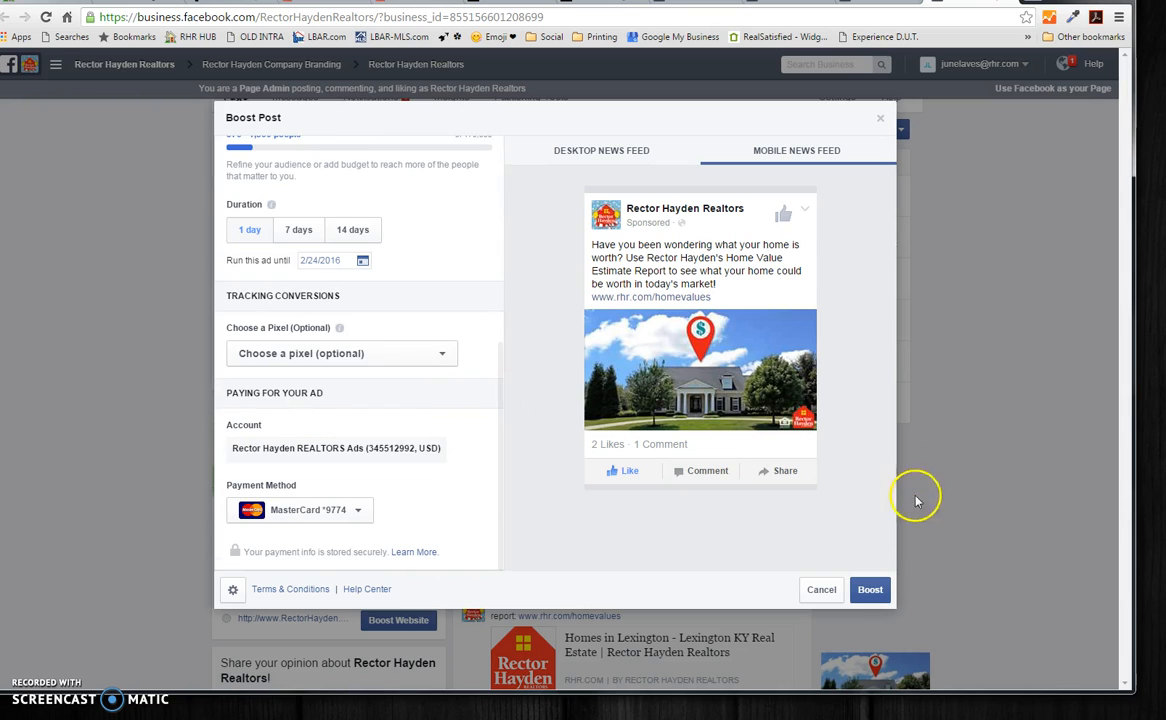
pyautogui.click(871, 594)
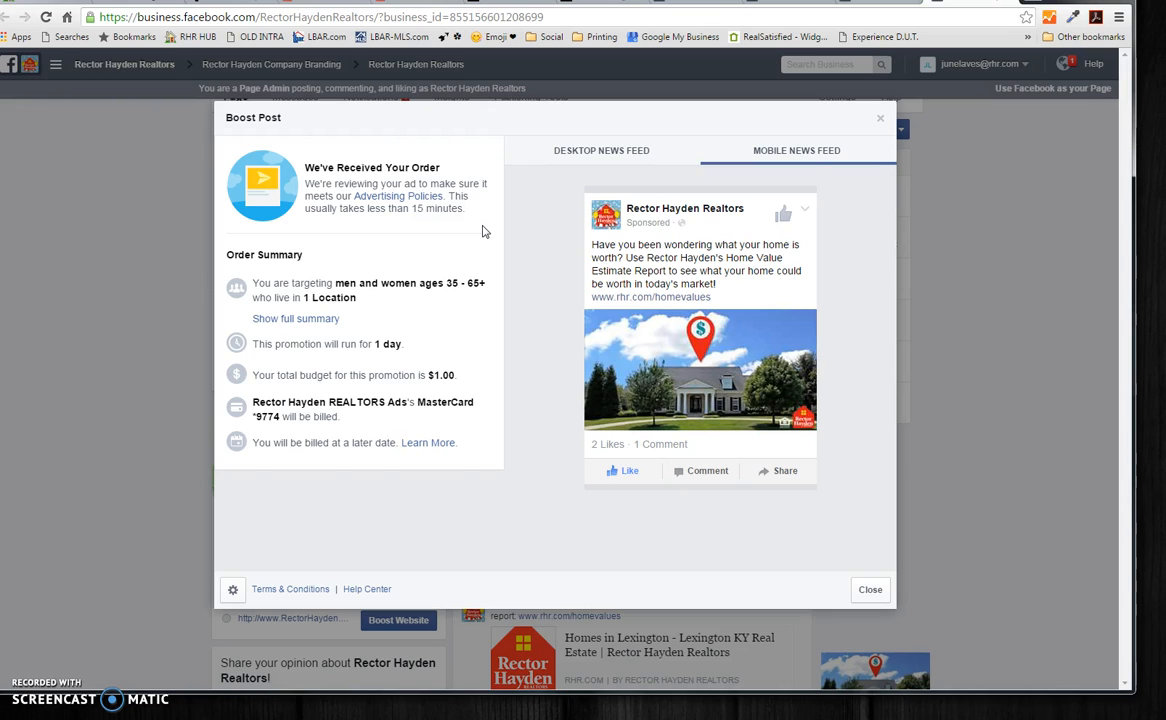
pyautogui.moveTo(466, 208); pyautogui.dragTo(449, 195)
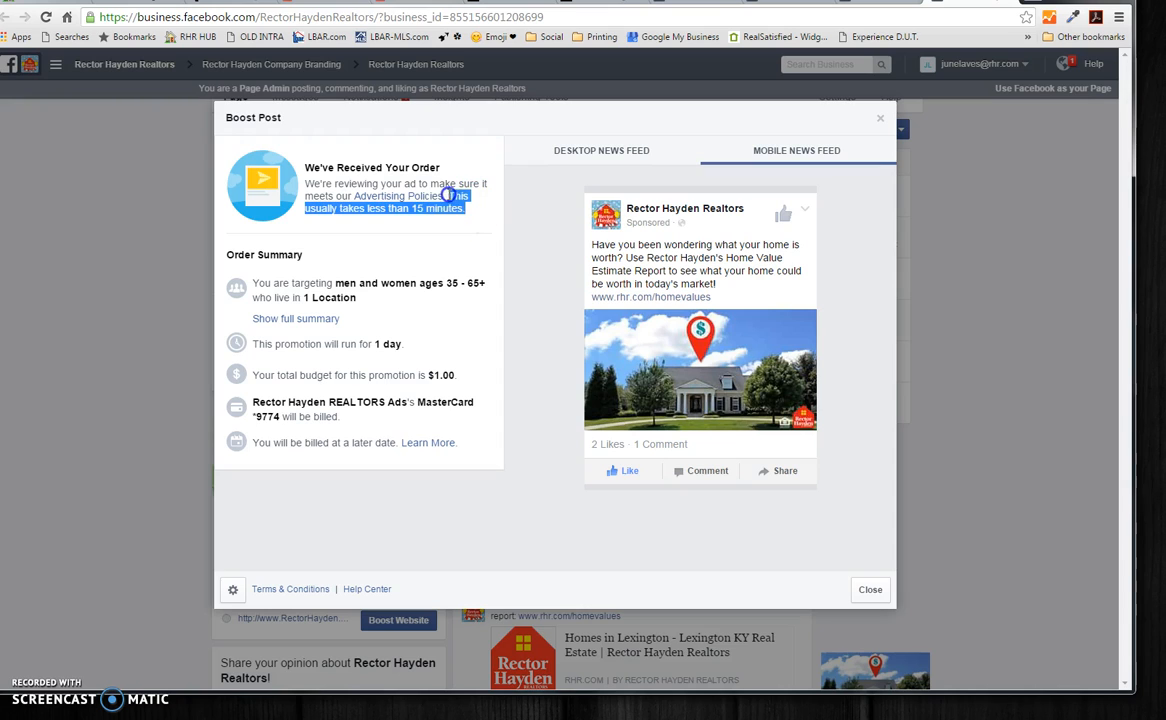
pyautogui.click(498, 240)
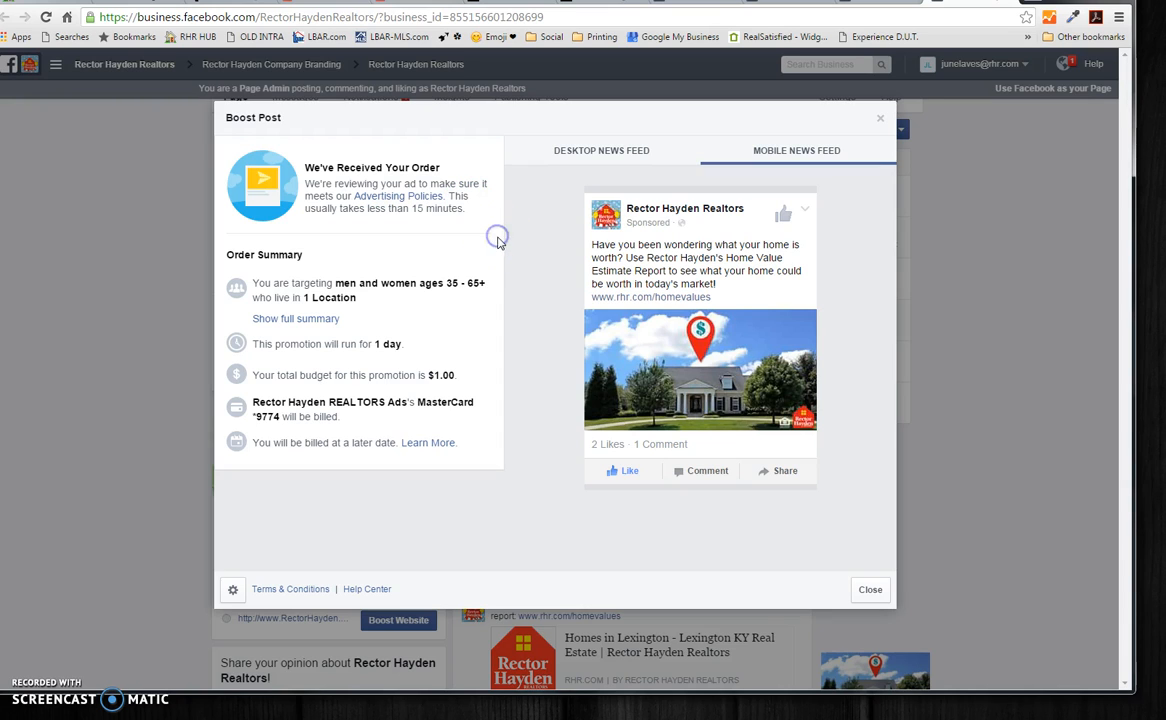
pyautogui.click(870, 590)
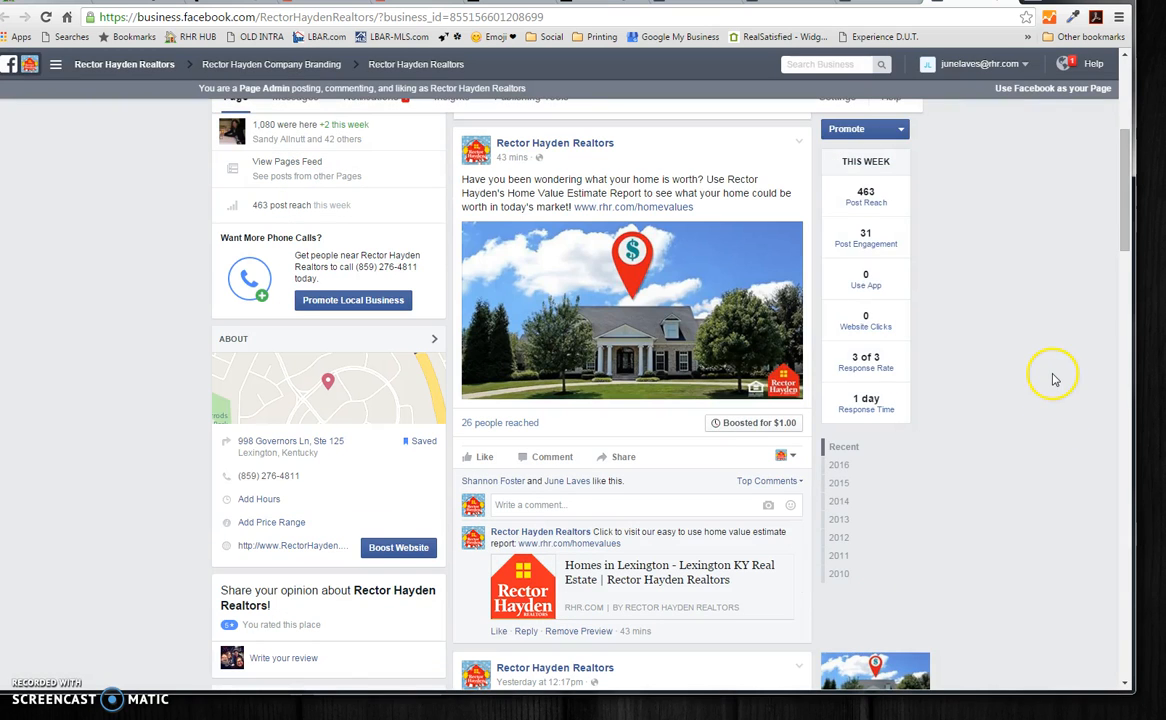
pyautogui.click(735, 424)
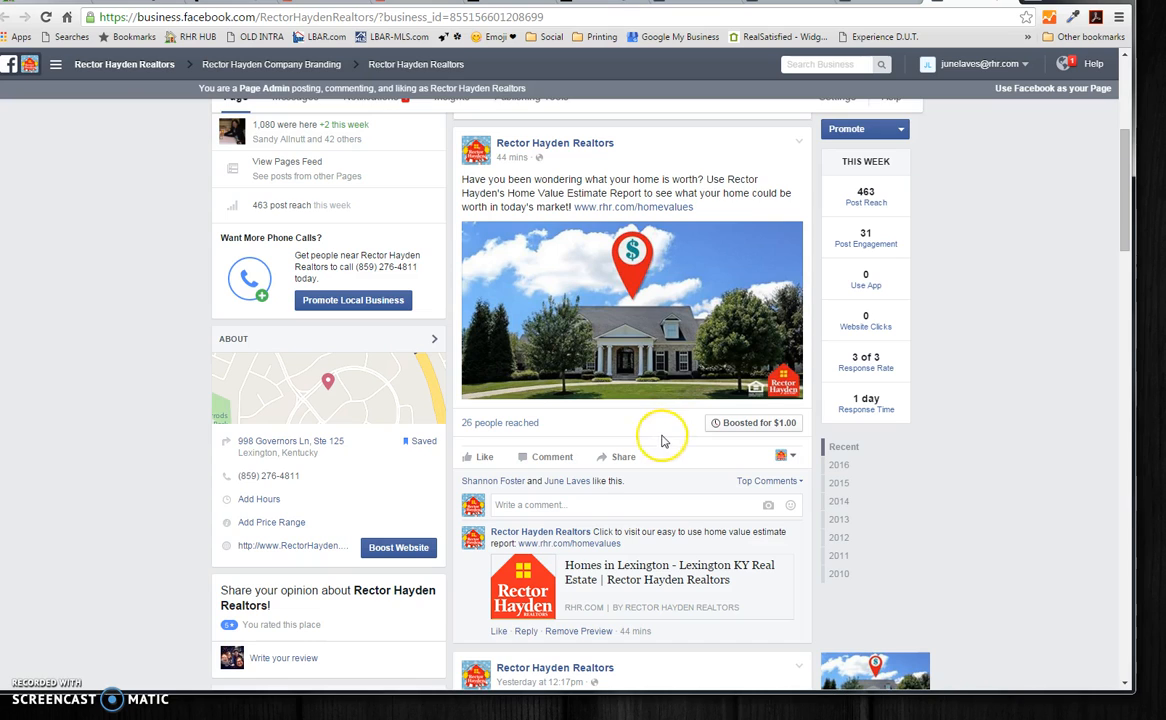